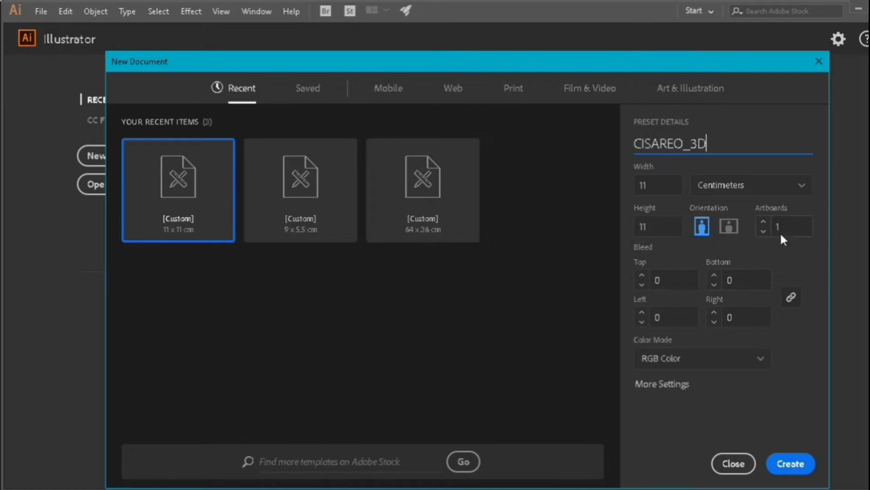
Create the 11 × 11 cm RGB document CISAREO_3D and place a 5 cm circle on its artboard
left_click(789, 462)
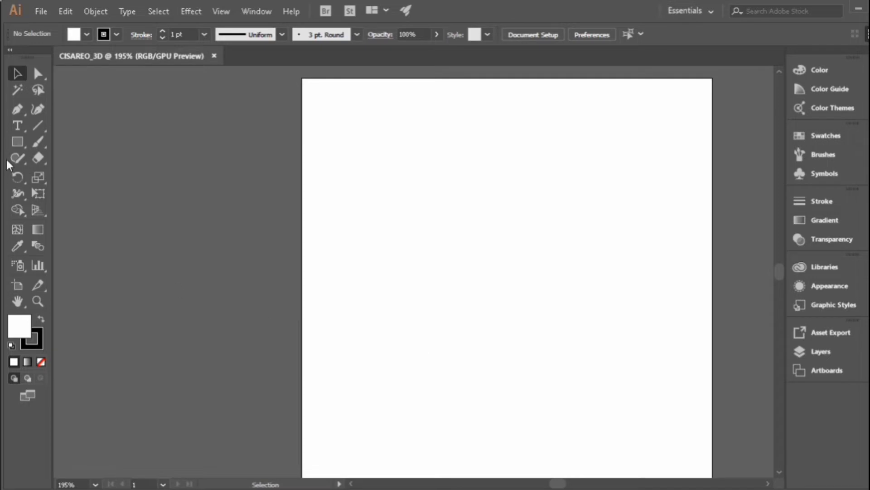
left_click_drag(18, 141, 61, 171)
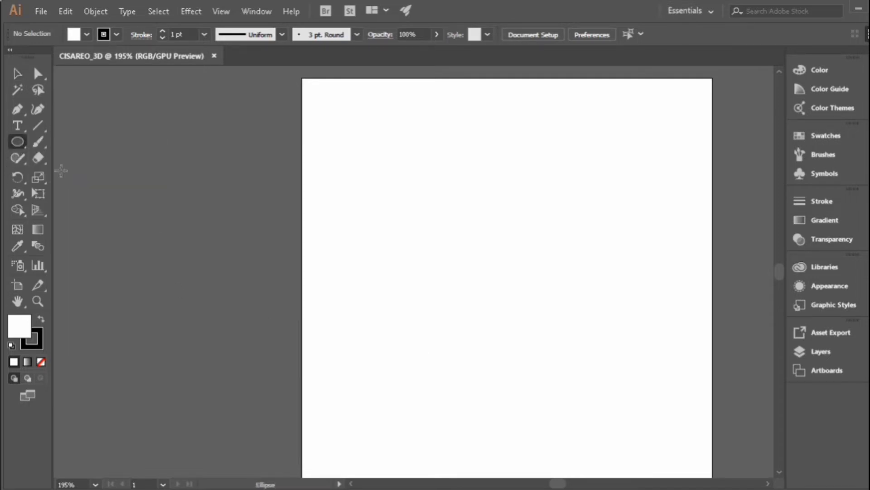
left_click(414, 214)
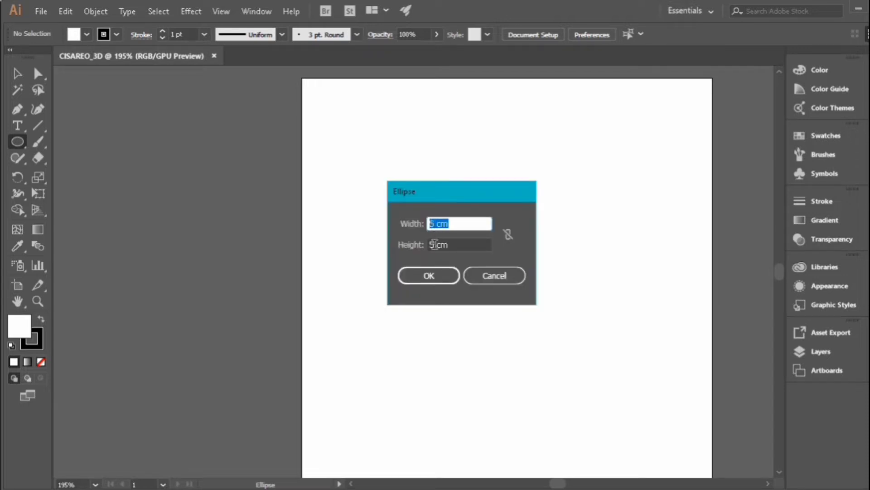
left_click(445, 224)
left_click(429, 276)
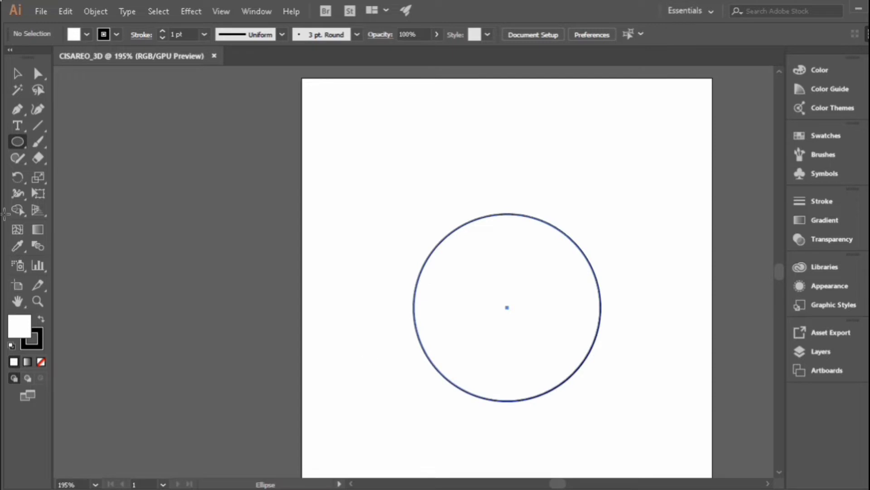
Set the circle's stroke weight to 30 pt and expand it into filled shapes
left_click(174, 35)
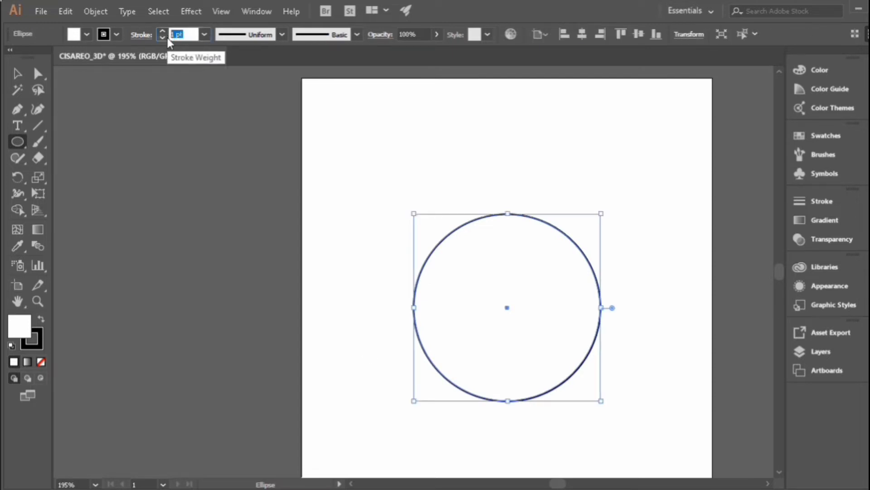
type("30")
key("Return")
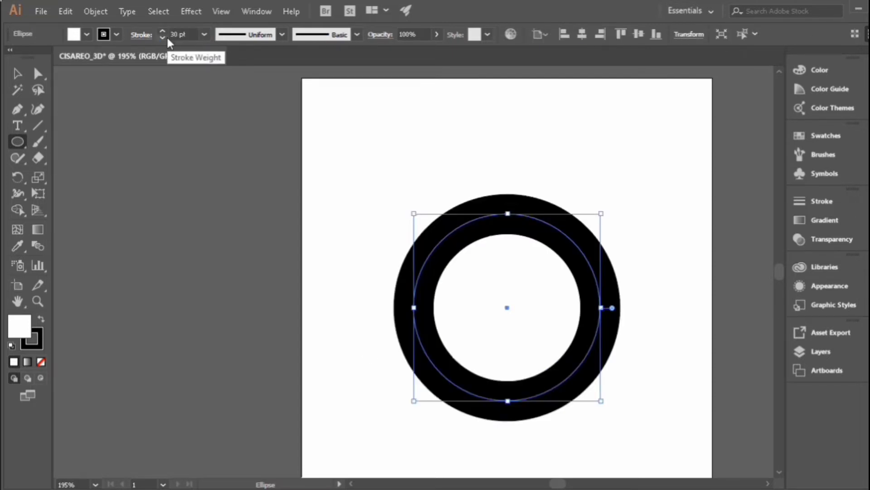
left_click(103, 14)
left_click(165, 140)
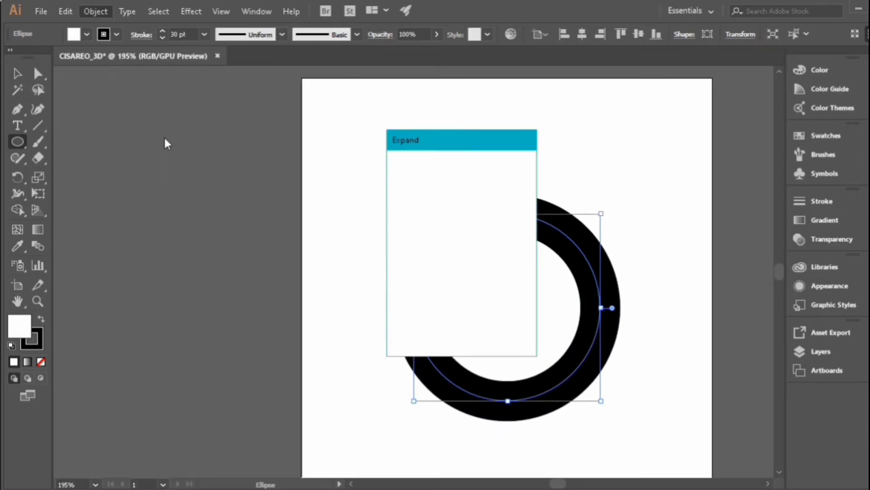
left_click(443, 326)
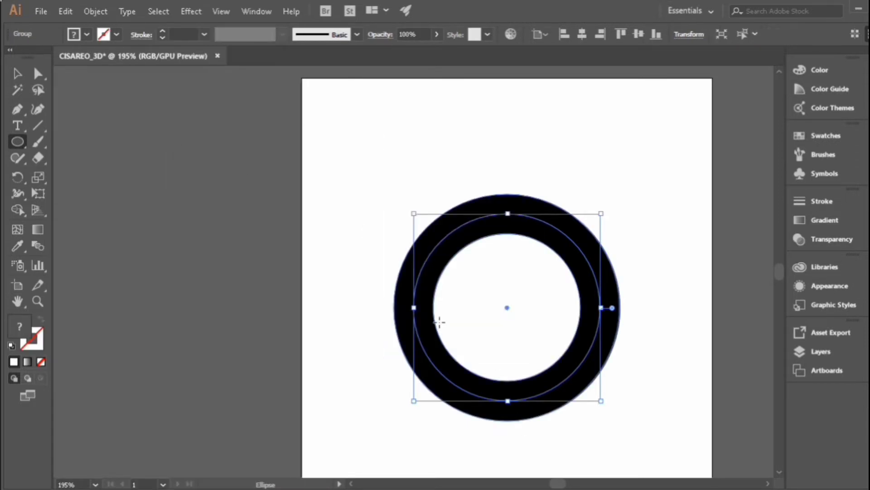
Ungroup the expanded circle, delete its white inner ellipse and leave isolation mode
left_click(20, 75)
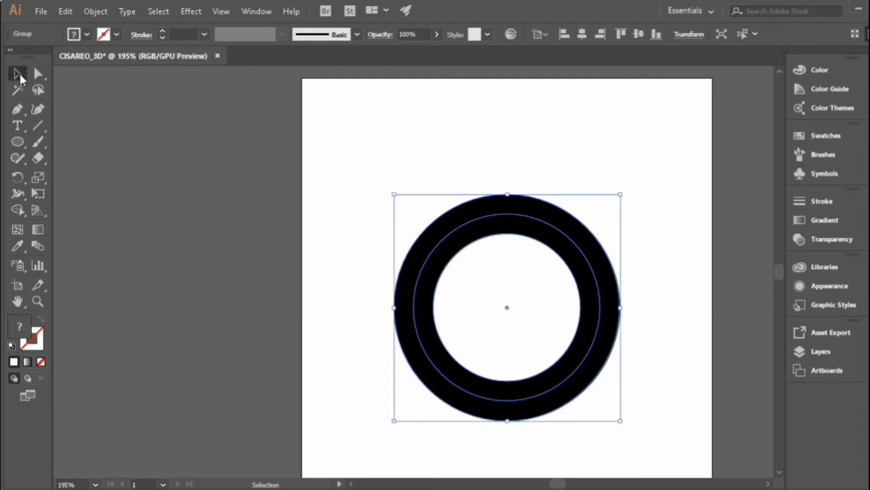
right_click(462, 229)
left_click(500, 327)
double_click(439, 242)
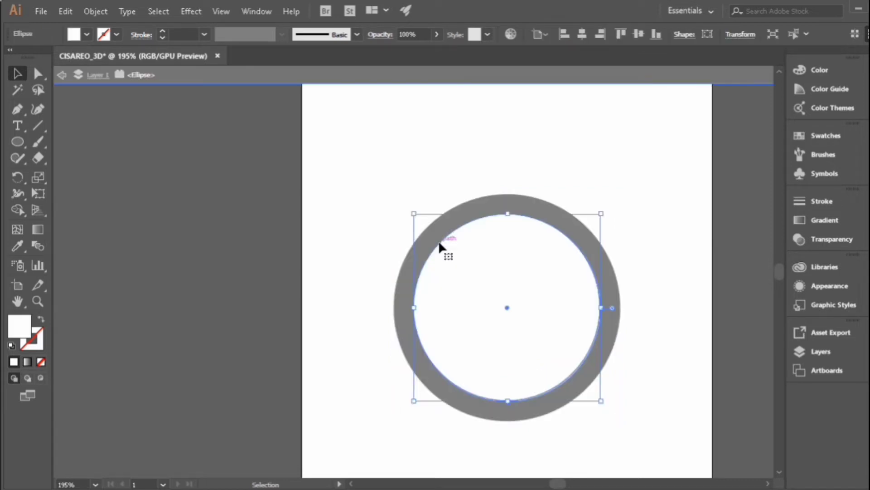
key("a")
key("Delete")
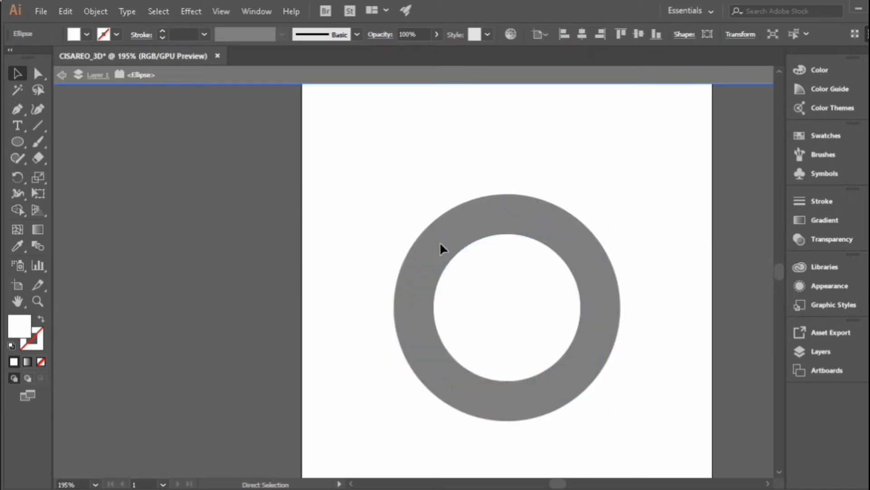
key("v")
left_click(468, 74)
Center the black ring horizontally and vertically on the artboard
left_click(501, 209)
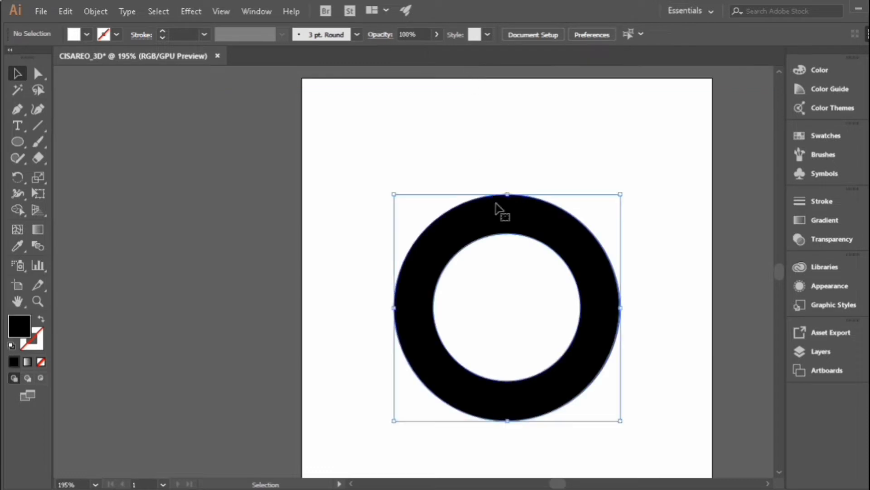
left_click(579, 35)
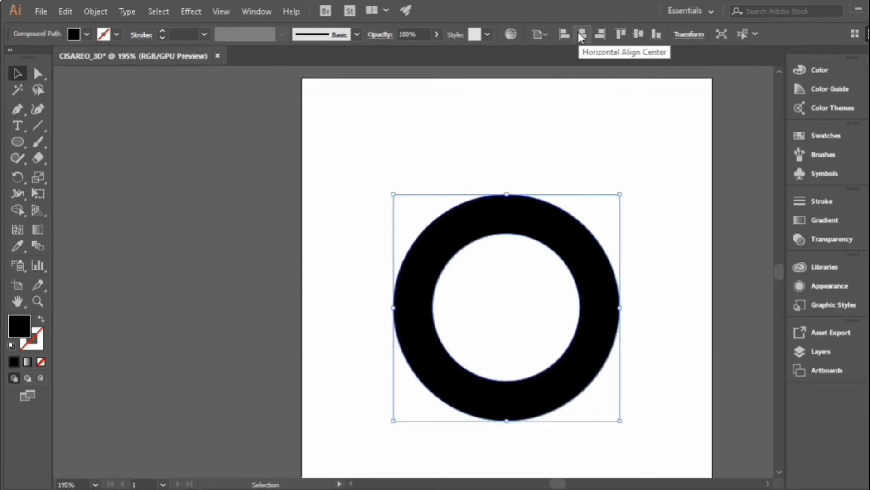
left_click(639, 34)
Draw a thin vertical rectangle about 0.28 × 7.3 cm beside the artboard and fill it with yellow
left_click_drag(18, 143, 56, 141)
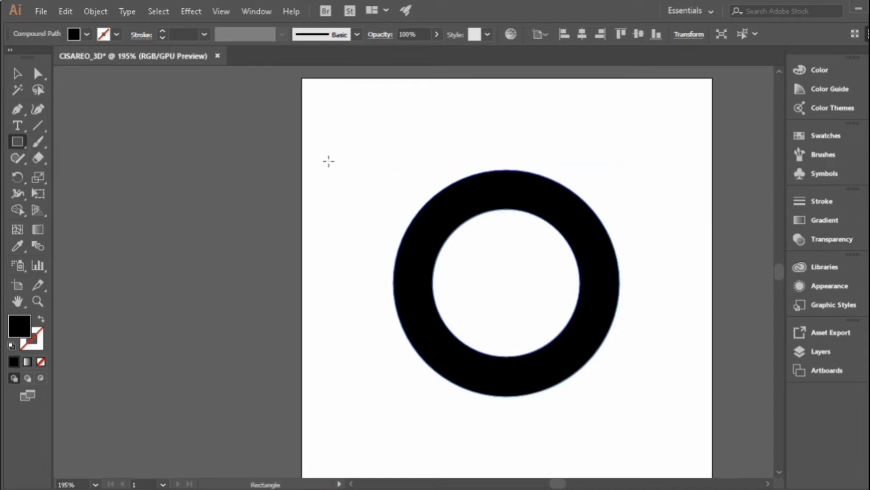
mouse_move(195, 134)
left_mouse_down()
mouse_move(216, 206)
mouse_move(205, 406)
left_mouse_up()
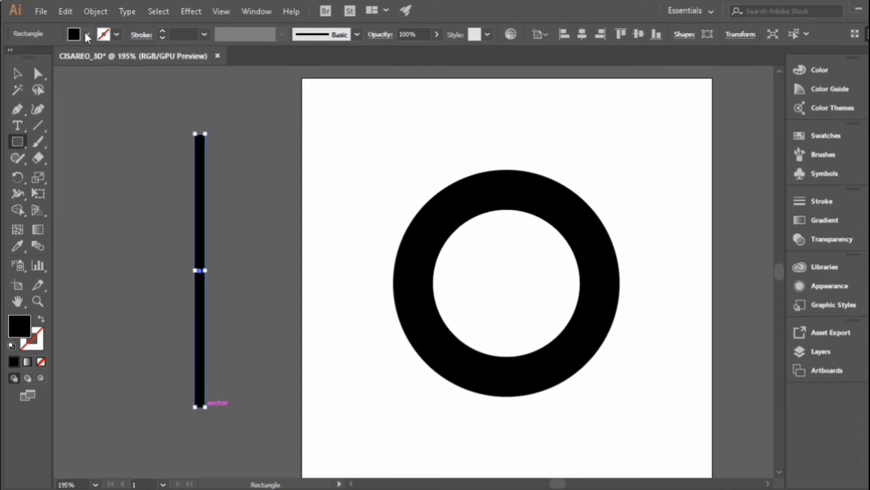
left_click(86, 35)
left_click(57, 57)
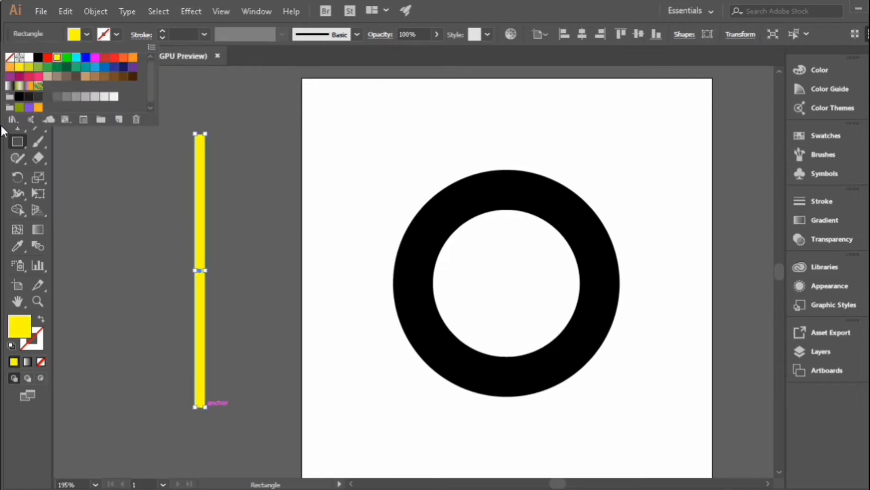
Center the yellow bar horizontally on the artboard and nudge it down until its upper end lies near the ring's center
left_click(17, 74)
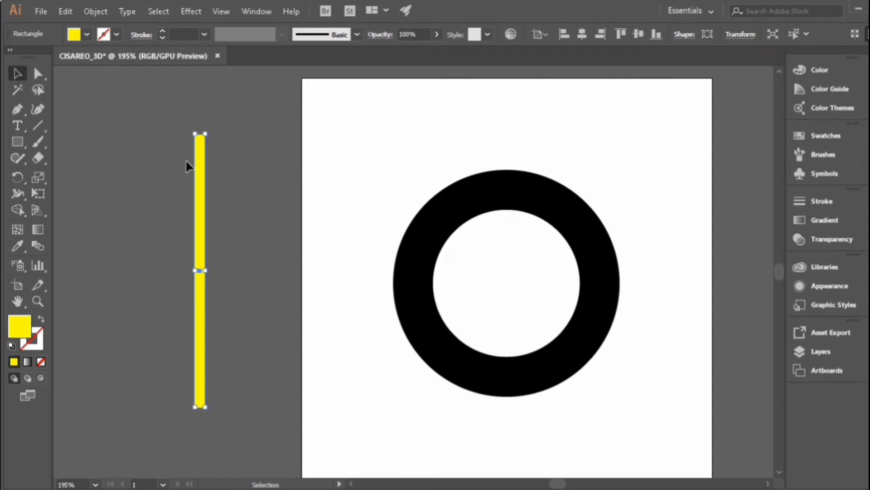
left_click(581, 34)
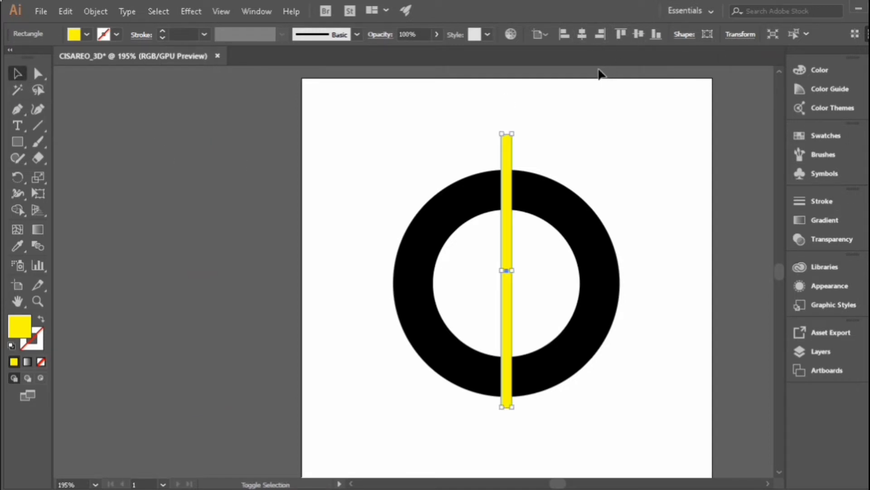
key("shift+Down")
key("shift+Down")
key("shift+Down")
key("shift+Down")
key("shift+Down")
key("shift+Down")
key("shift+Down")
key("shift+Down")
key("shift+Down")
key("shift+Down")
key("shift+Down")
key("shift+Down")
key("shift+Down")
key("shift+Down")
key("shift+Down")
Duplicate the yellow bar in place and rotate the copy by 15°
key("ctrl+c")
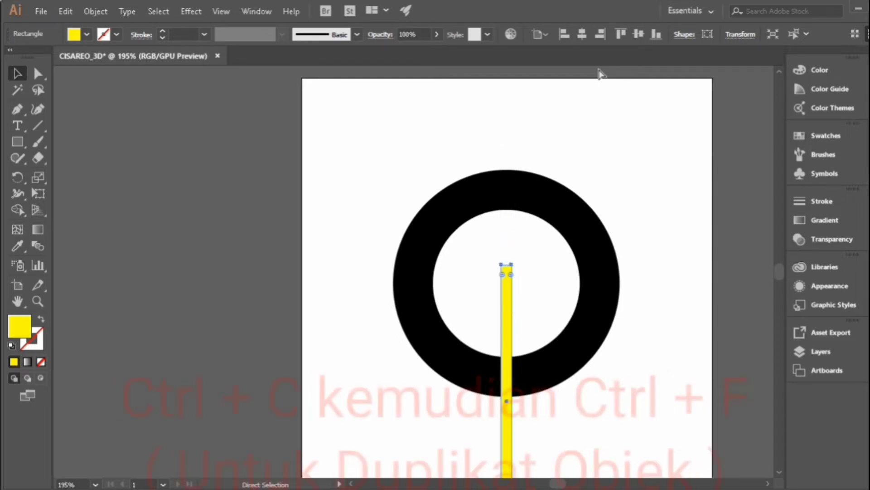
key("ctrl+f")
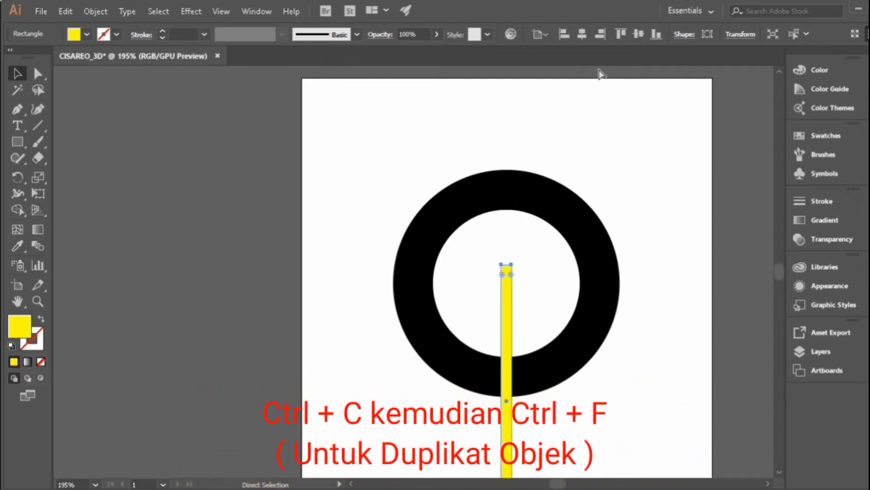
left_click(735, 35)
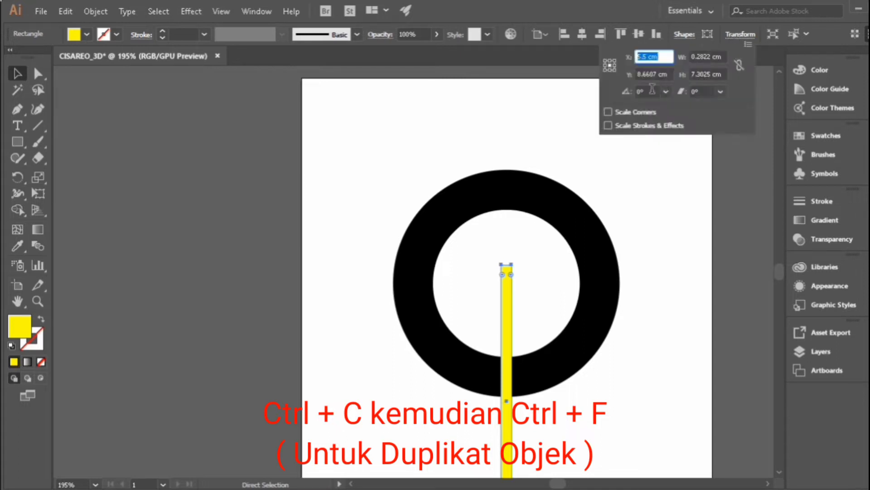
left_click(638, 92)
type("15")
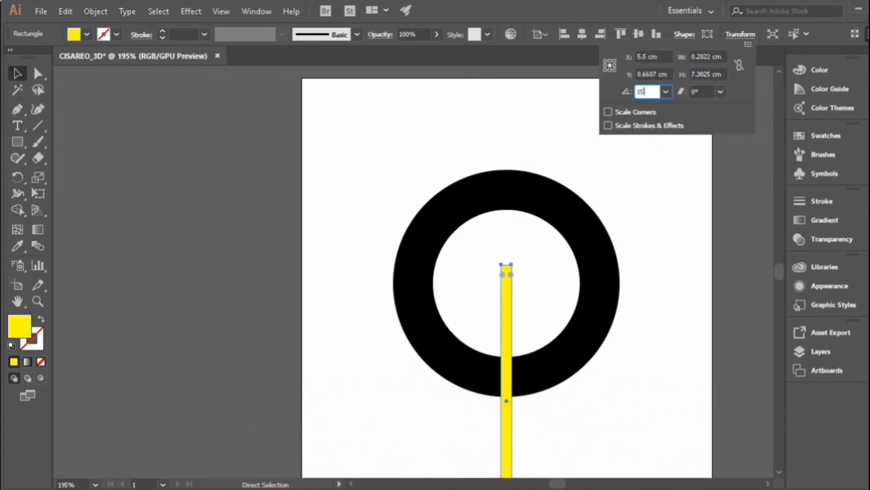
key("alt+Return")
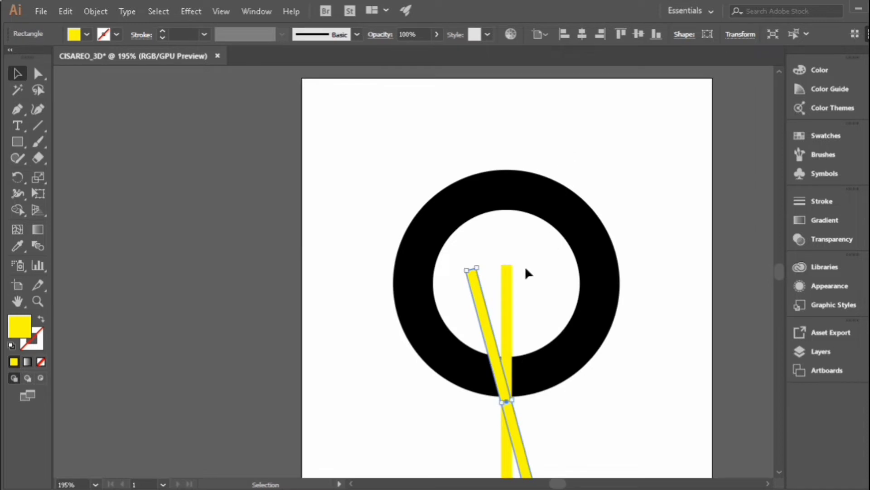
Rotate the remaining vertical yellow bar by -15° so the two bars cross
left_click(506, 278)
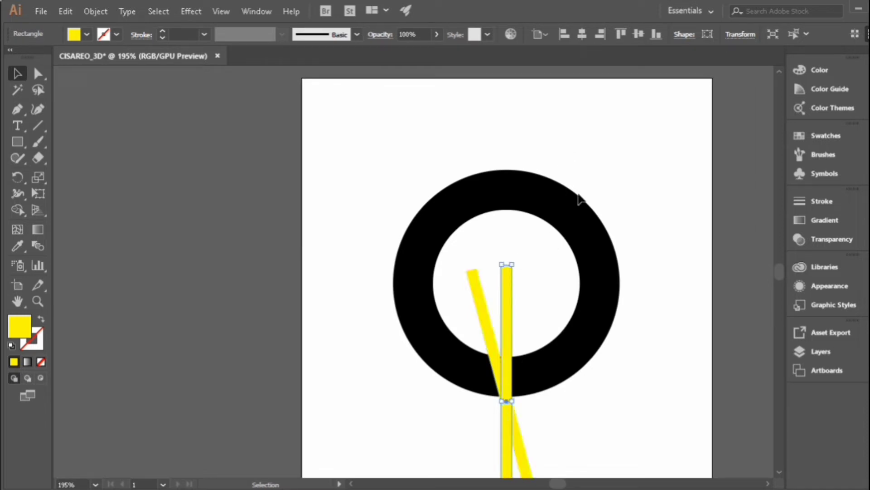
left_click(738, 34)
left_click(646, 92)
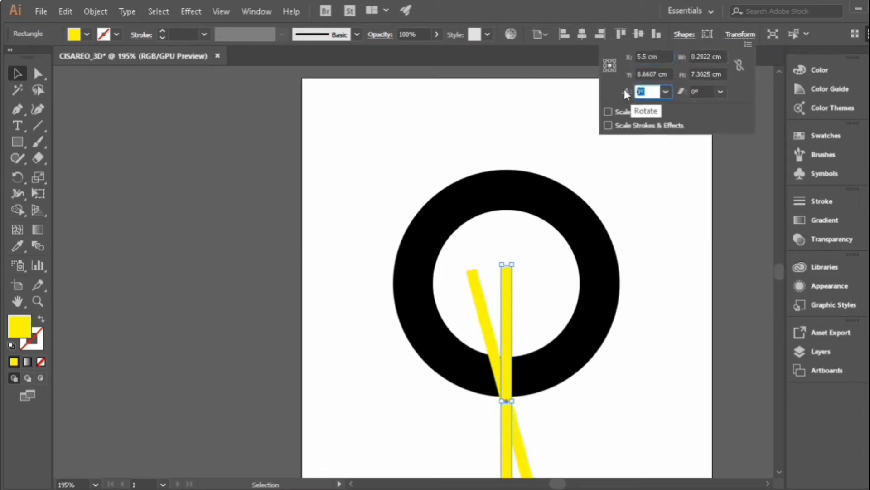
type("-15")
key("Return")
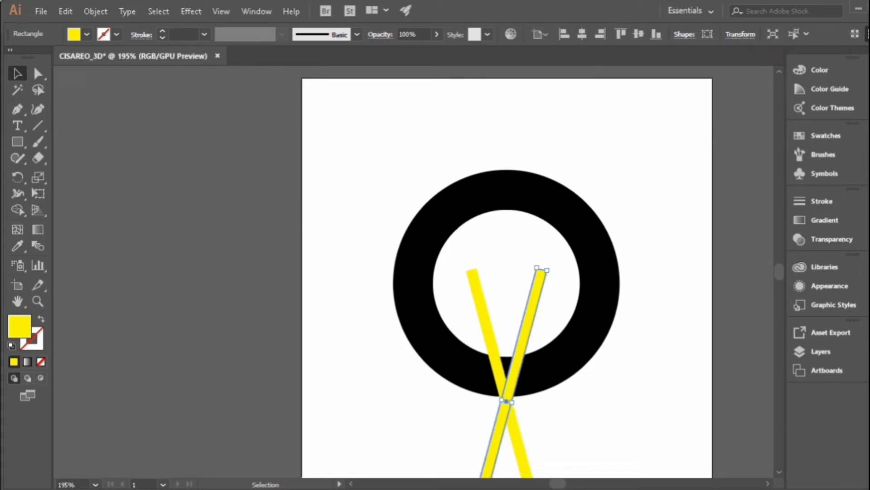
Nudge the two slanted bars sideways into an A shape with a small gap between their upper ends
key("shift+Left")
key("shift+Left")
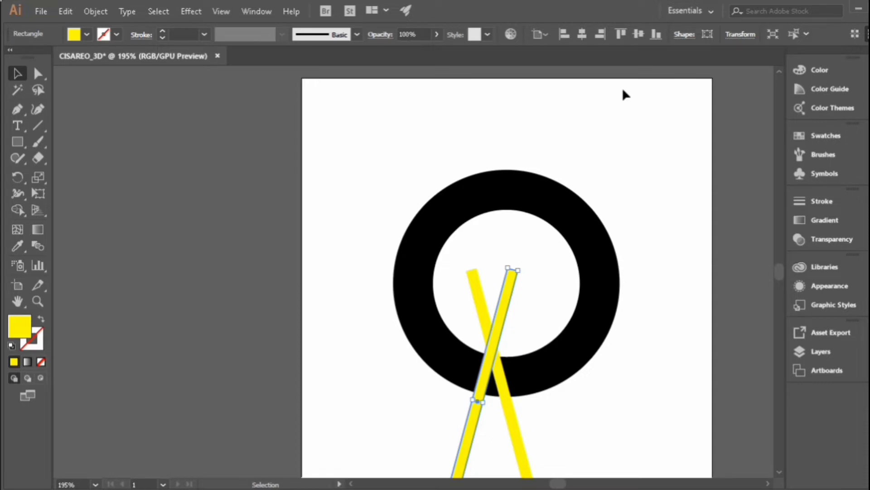
left_click(507, 418, "shift")
left_click(507, 418)
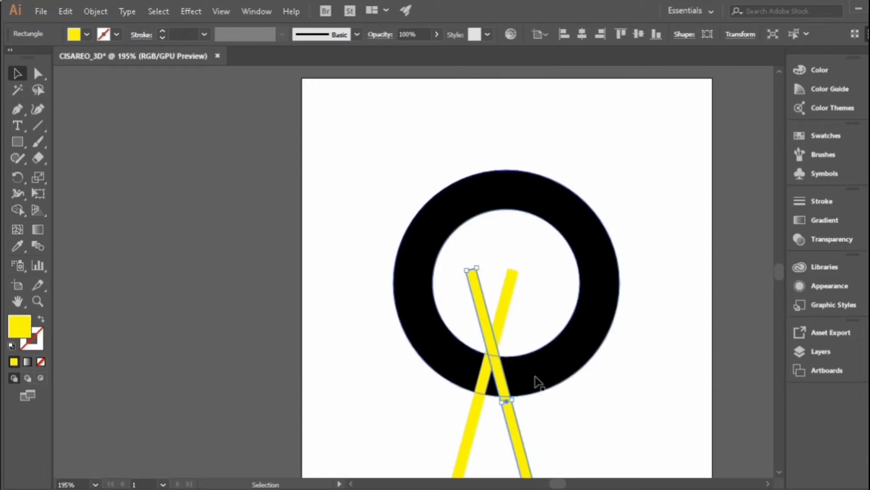
key("shift+Right")
key("shift+Right")
key("shift+Right")
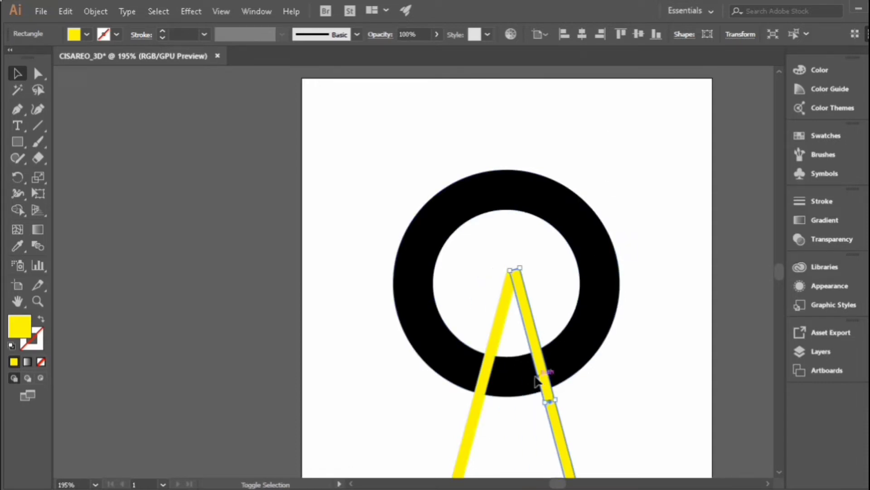
left_click(482, 407)
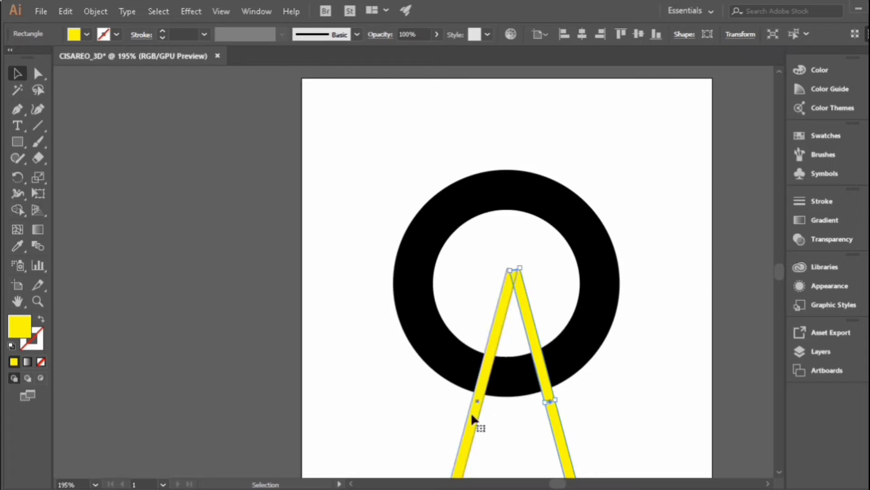
key("shift+Left")
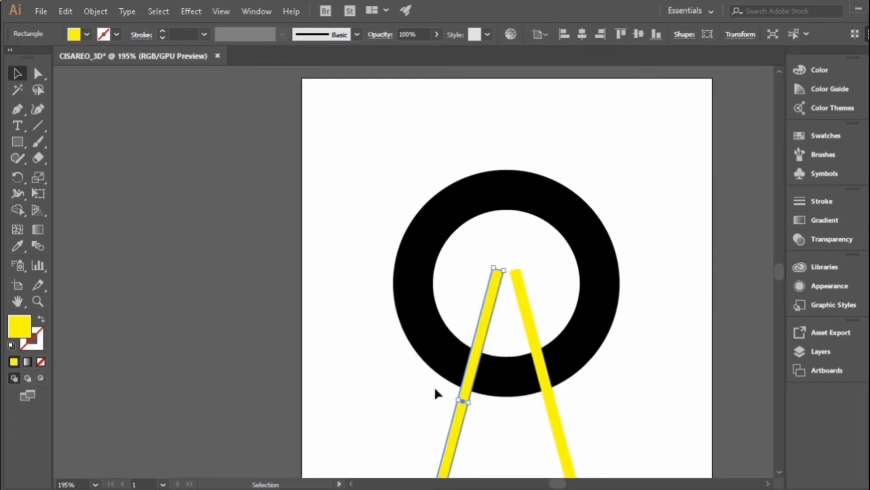
left_click(420, 398)
Select the ring with both yellow bars and split them with the Pathfinder Divide operation
scroll(418, 400, "down", 3)
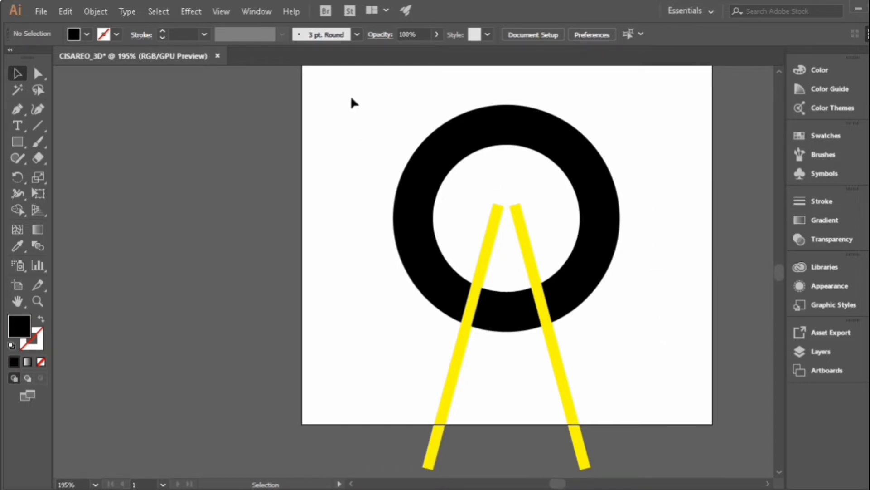
left_click_drag(351, 97, 599, 322)
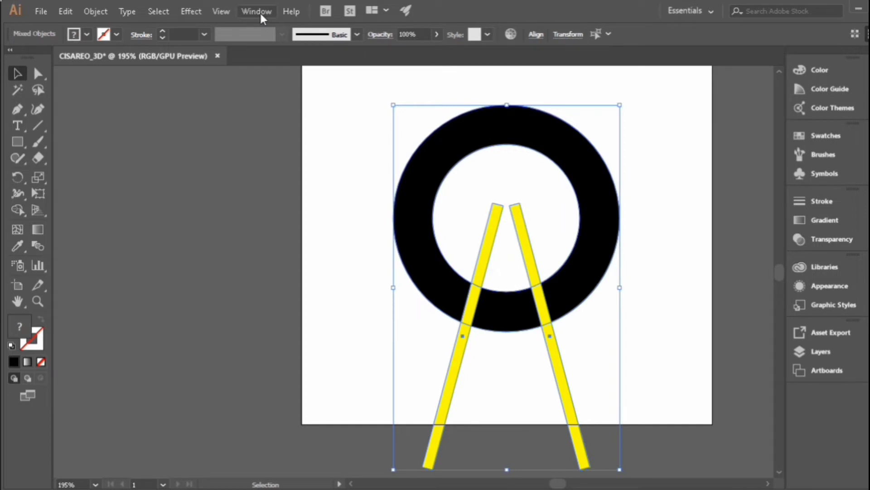
left_click(260, 12)
left_click(357, 486)
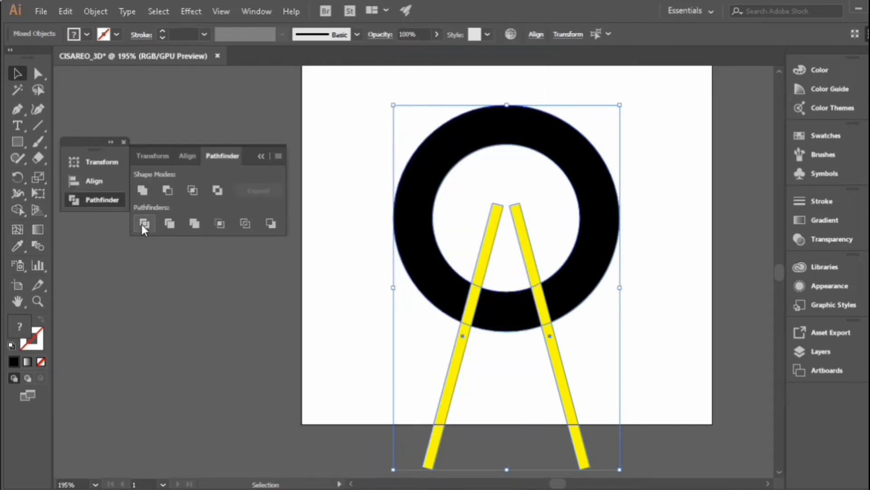
left_click(143, 223)
Ungroup the divided artwork and delete the two yellow bar pieces that extend below the ring
right_click(467, 275)
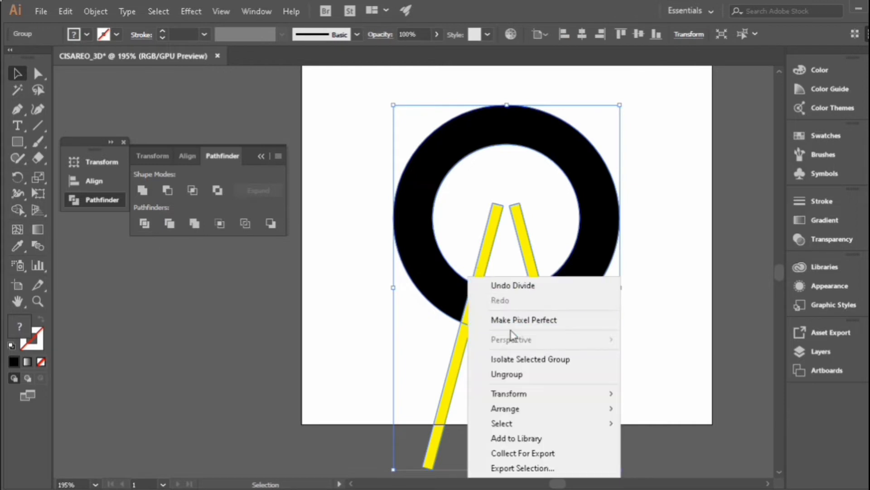
left_click(498, 374)
left_click(341, 369)
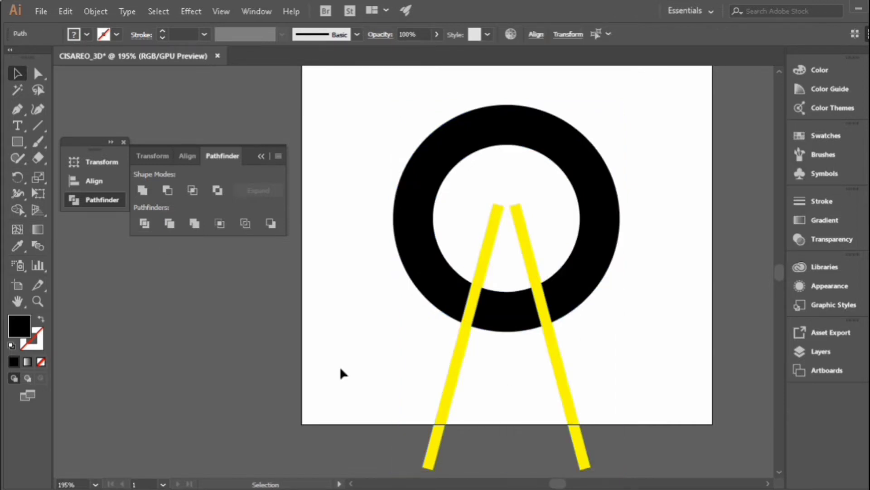
scroll(341, 372, "down", 3)
left_click_drag(333, 340, 648, 340)
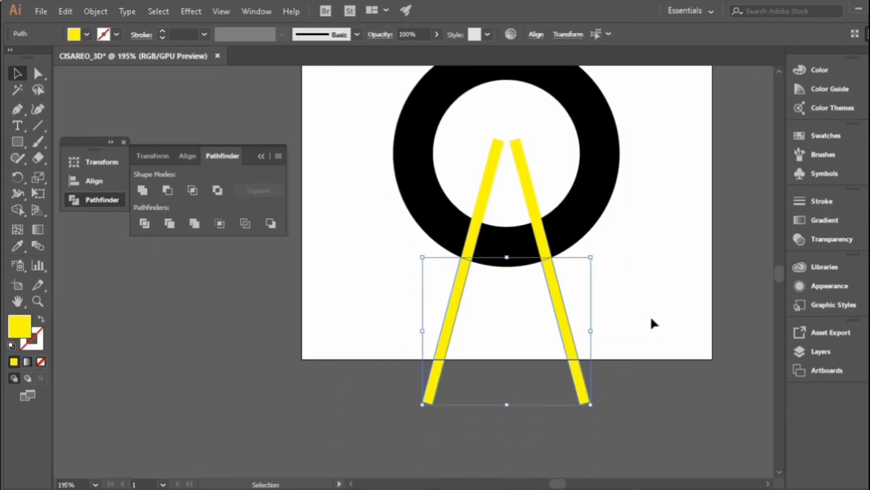
key("a")
key("Delete")
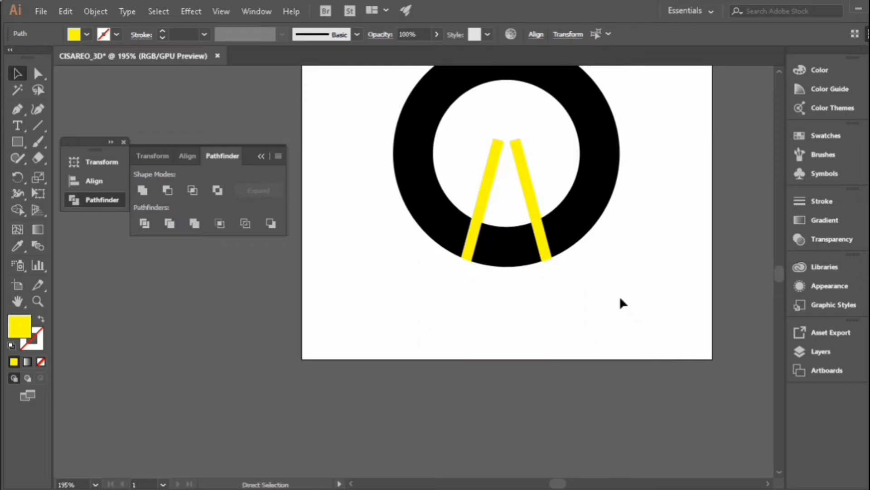
Delete the yellow bar pieces and leftover divided paths inside the ring's hole
left_click(466, 131)
left_click_drag(520, 147, 549, 169)
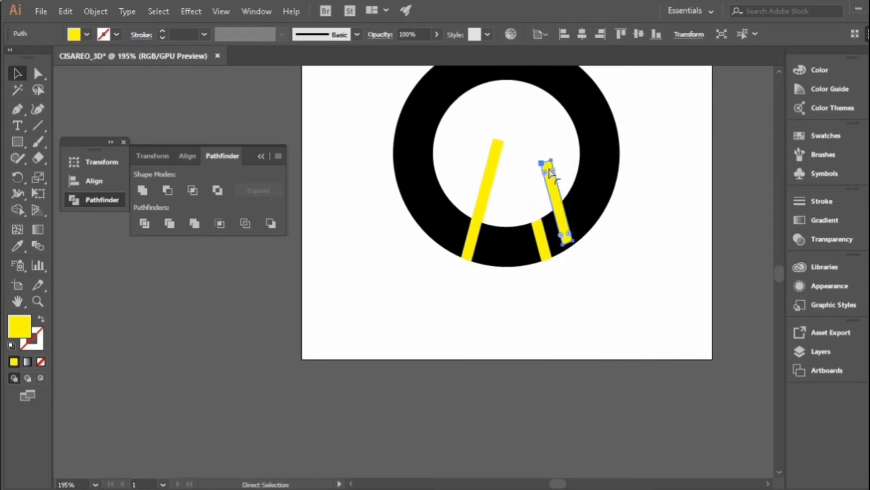
key("Delete")
key("v")
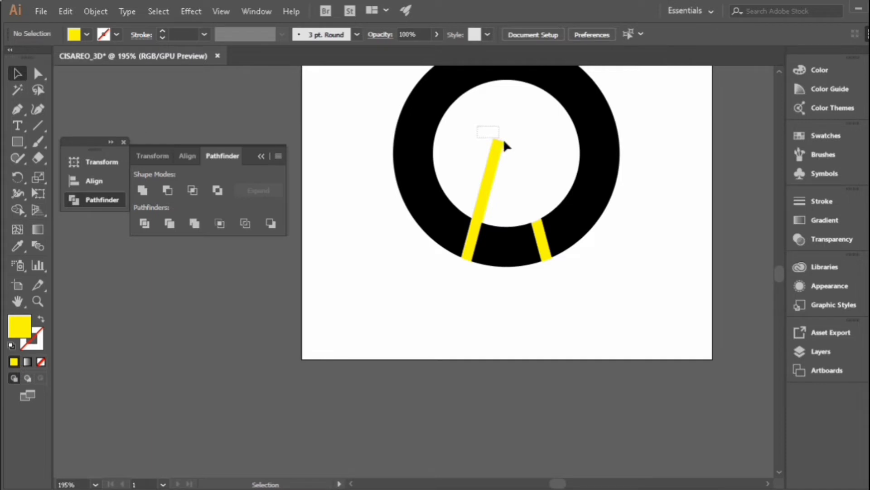
left_click_drag(528, 170, 530, 167)
key("a")
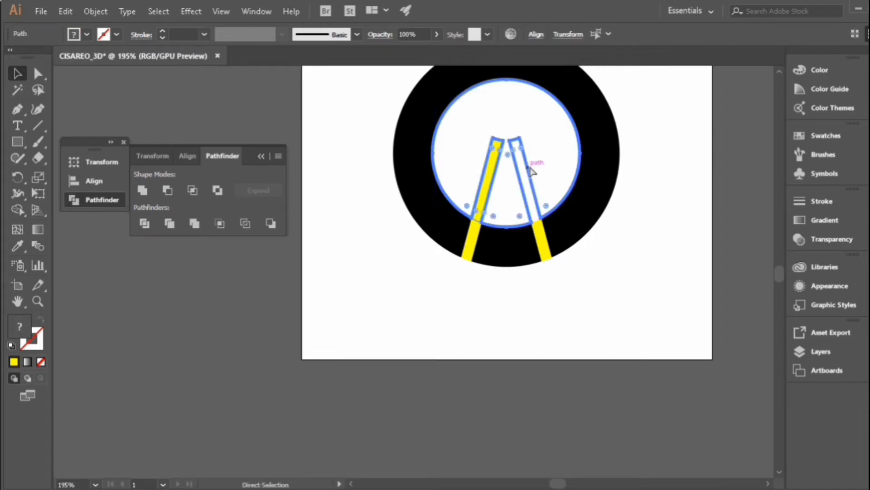
key("Delete")
Delete the two yellow pieces crossing the ring's band to leave slanted gaps around the lower segment
key("v")
left_click(472, 240)
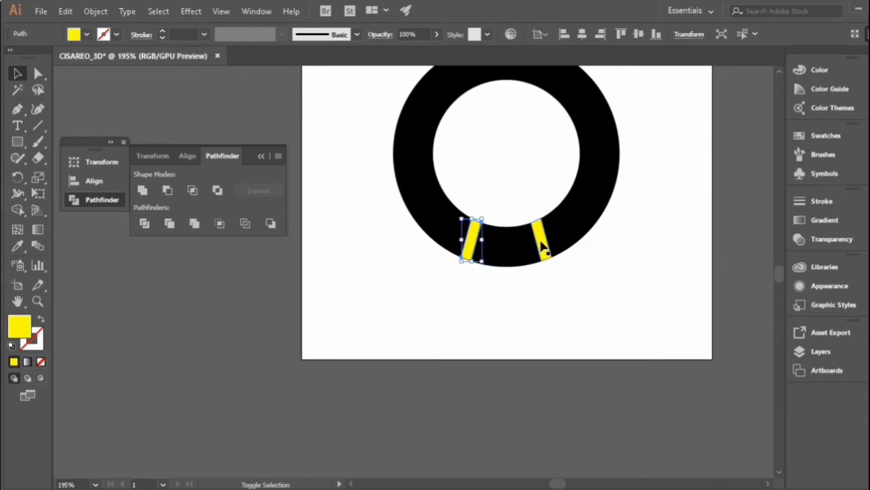
left_click(543, 246, "shift")
key("a")
key("Delete")
key("v")
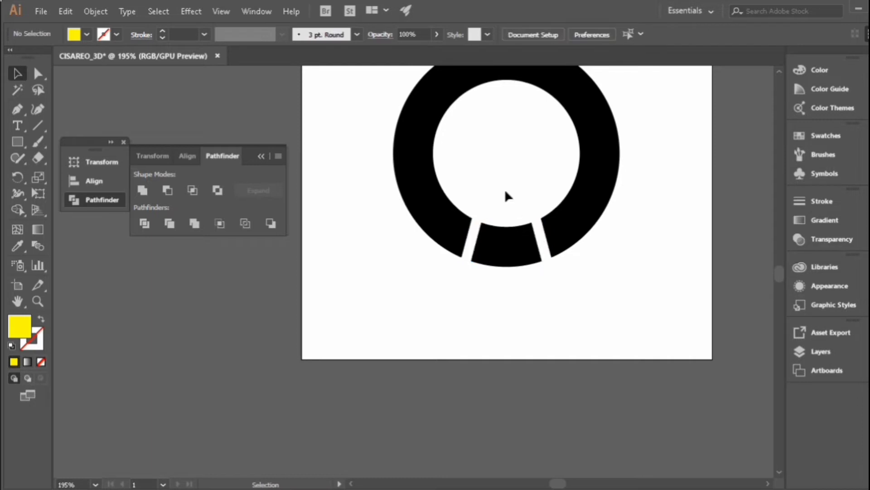
Fill all the remaining ring pieces with light gray and group them
scroll(386, 306, "up", 3)
key("a")
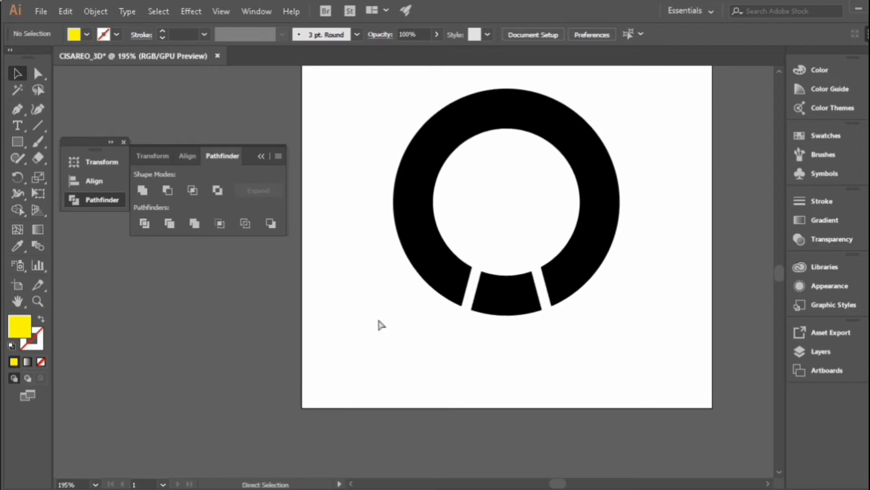
key("ctrl+a")
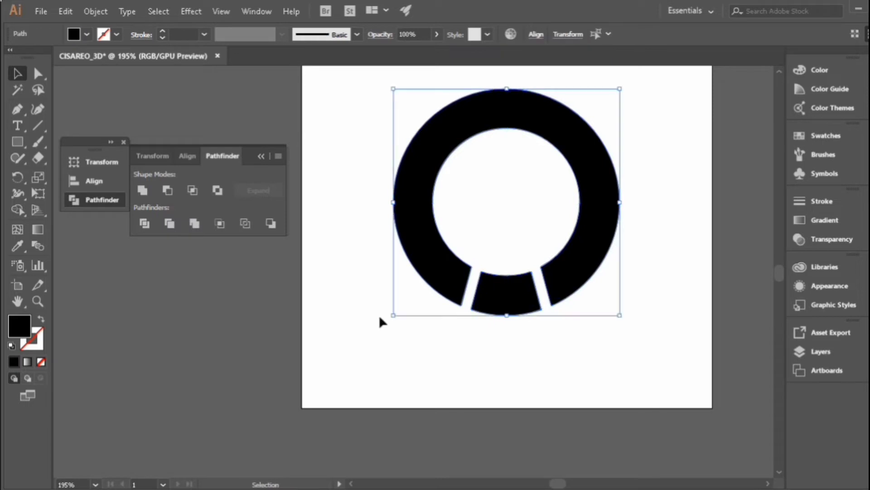
left_click(86, 34)
left_click(96, 97)
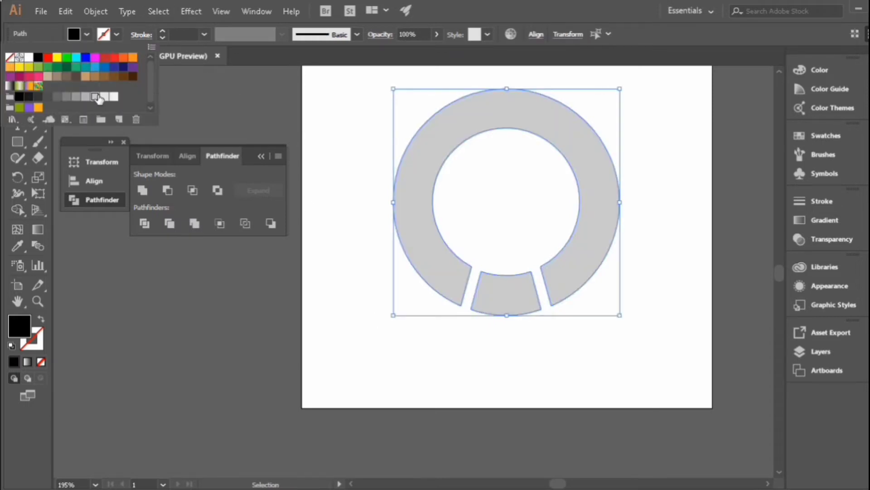
key("a")
key("v")
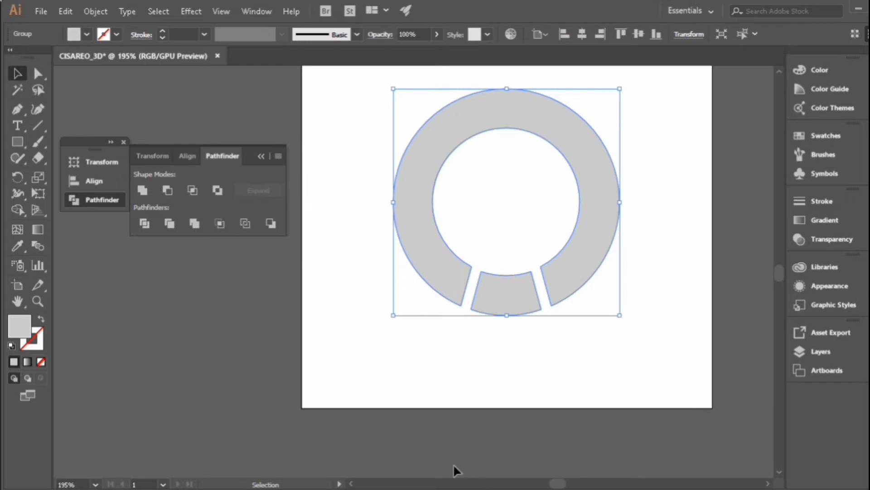
Start a 3D Extrude & Bevel effect on the grouped ring with preview on and an extrude depth of 30 pt
left_click(193, 10)
mouse_move(227, 93)
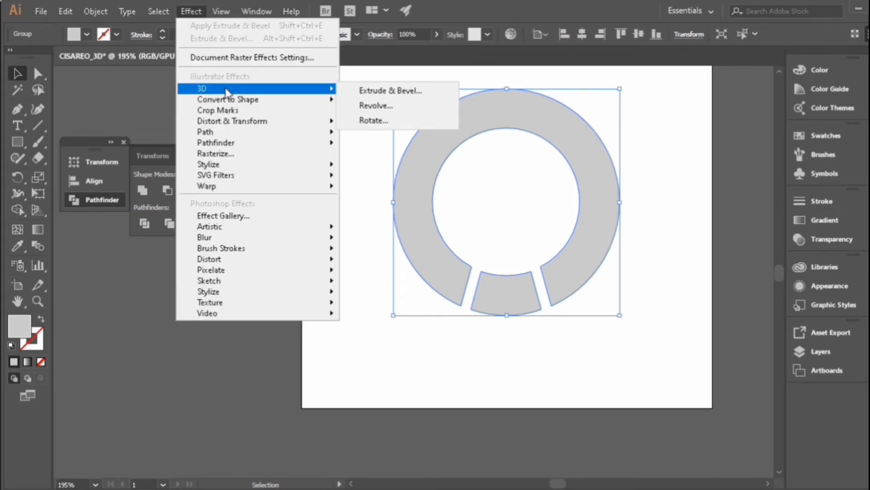
left_click(362, 92)
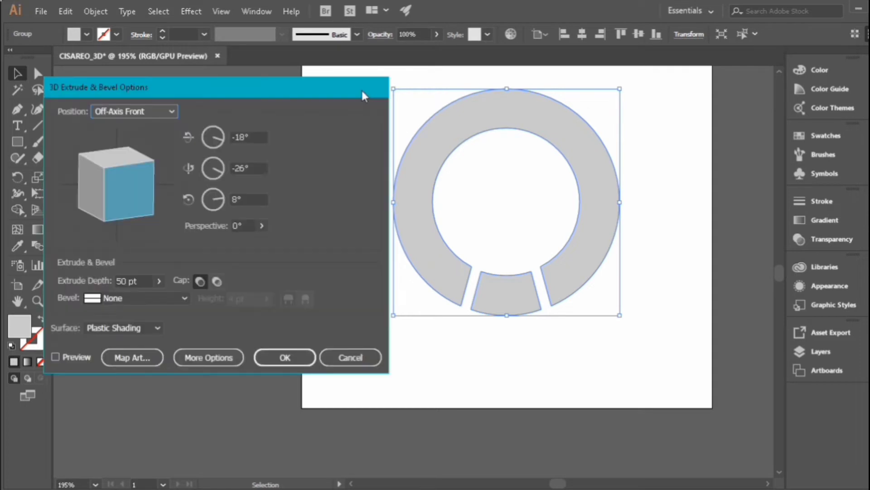
left_click(55, 357)
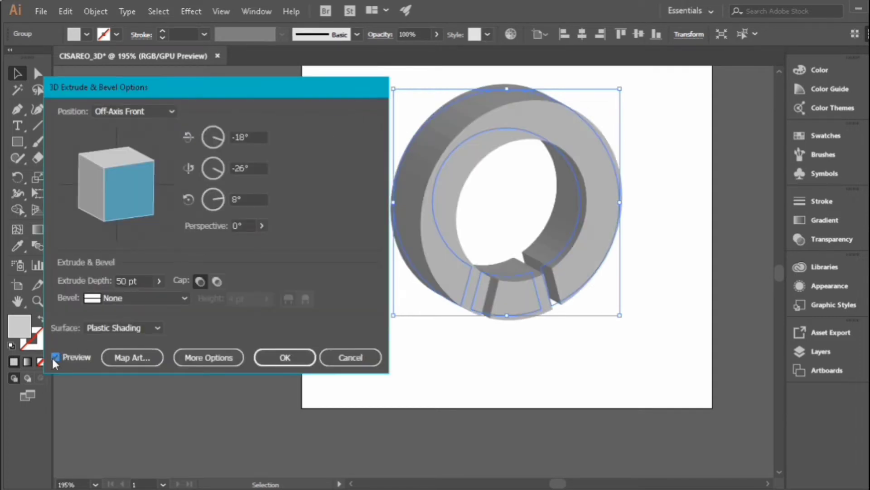
double_click(122, 280)
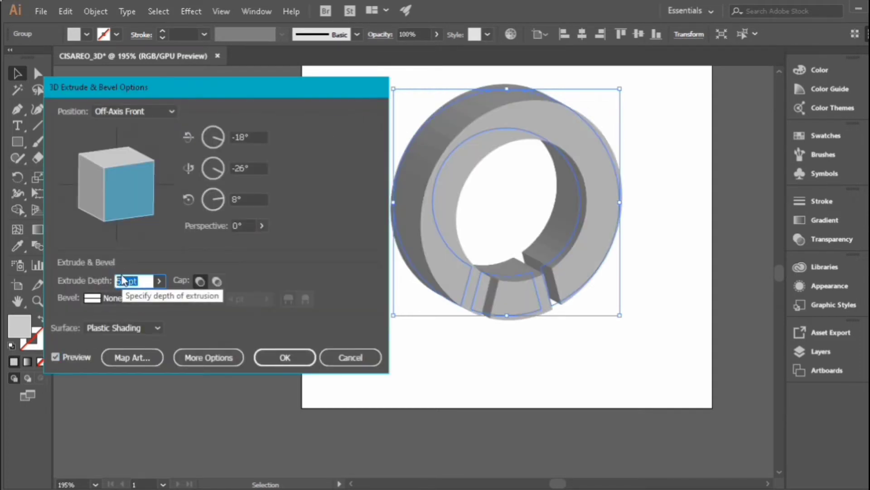
Set the 3D rotation to 50° around X, -29° around Y and 0° around Z, and apply the effect
left_click_drag(219, 142, 217, 126)
left_click(218, 129)
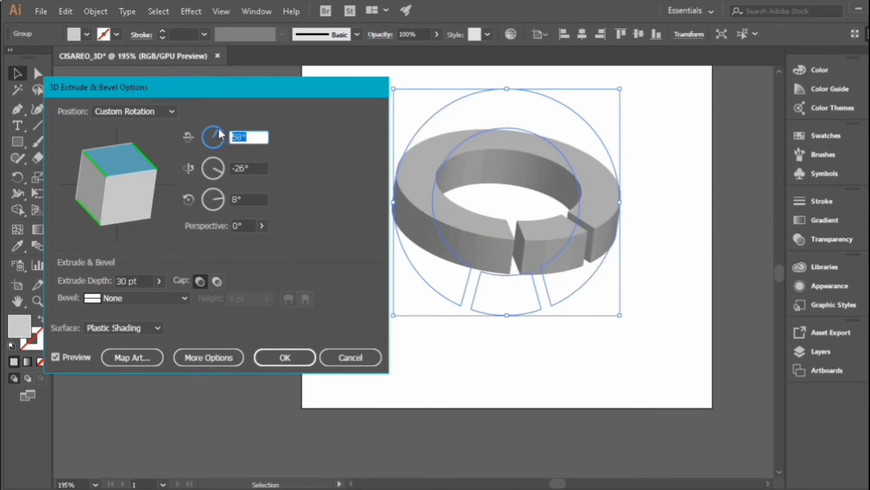
type("50")
key("Tab")
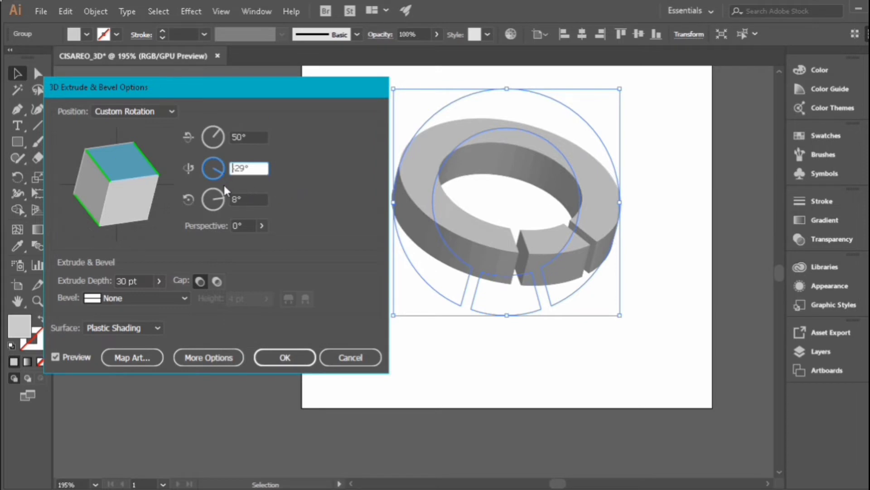
mouse_move(220, 200)
left_mouse_down()
mouse_move(219, 191)
mouse_move(222, 201)
left_mouse_up()
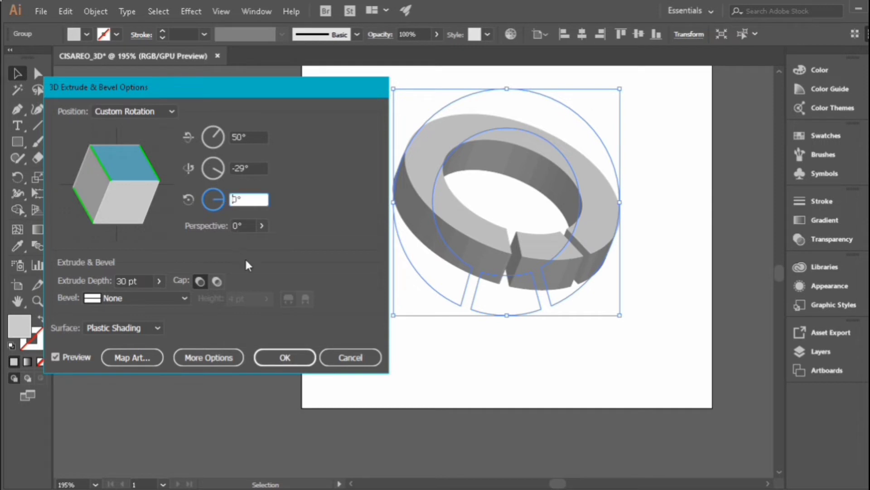
left_click(285, 357)
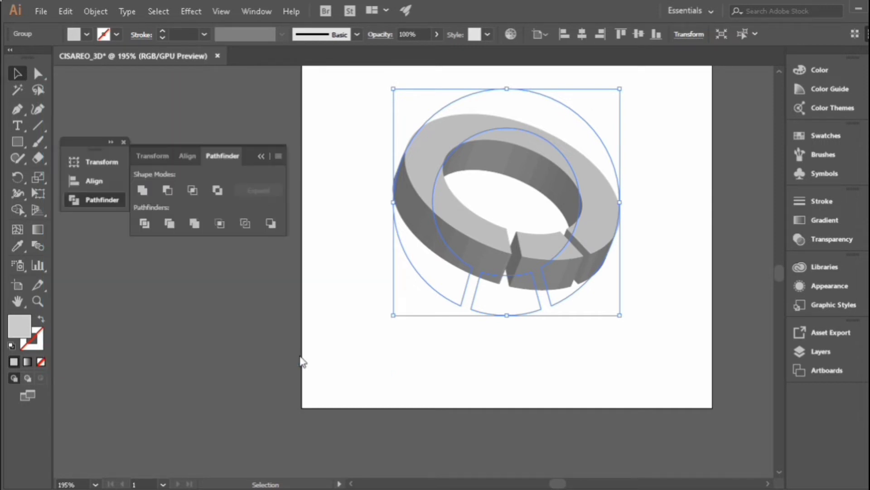
Select the extruded ring and expand its appearance into editable shapes
left_click(380, 281)
left_click(443, 237)
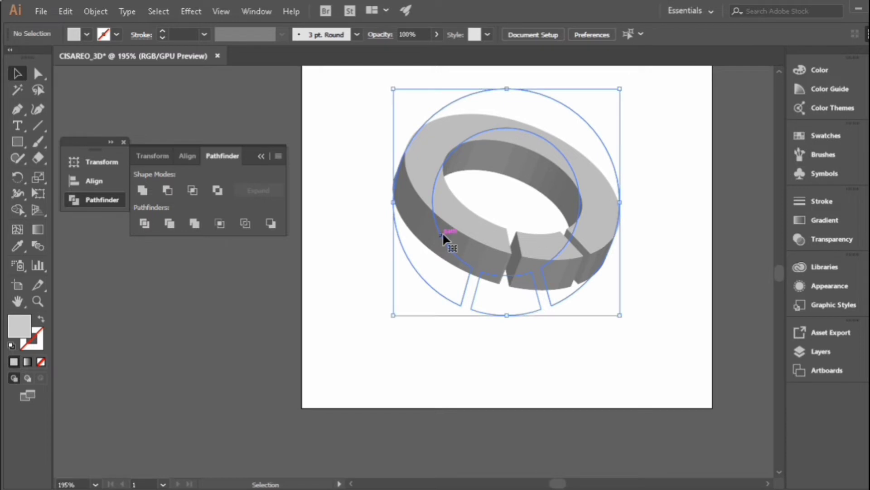
left_click(86, 9)
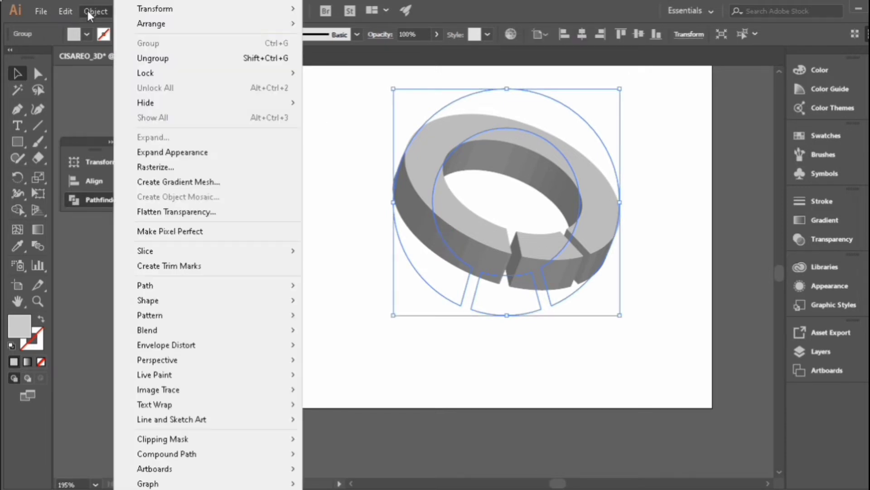
left_click(156, 153)
Ungroup the expanded ring twice to separate its faces, and clear the selection
right_click(481, 210)
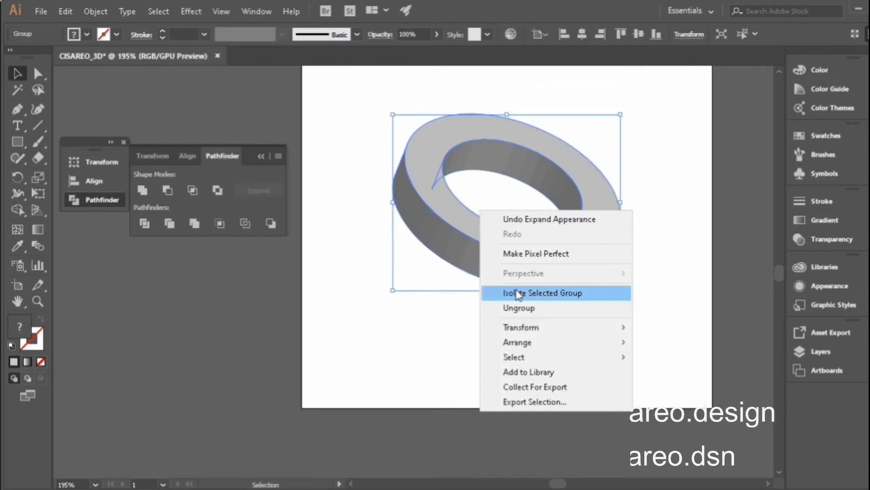
left_click(521, 308)
right_click(495, 217)
left_click(525, 318)
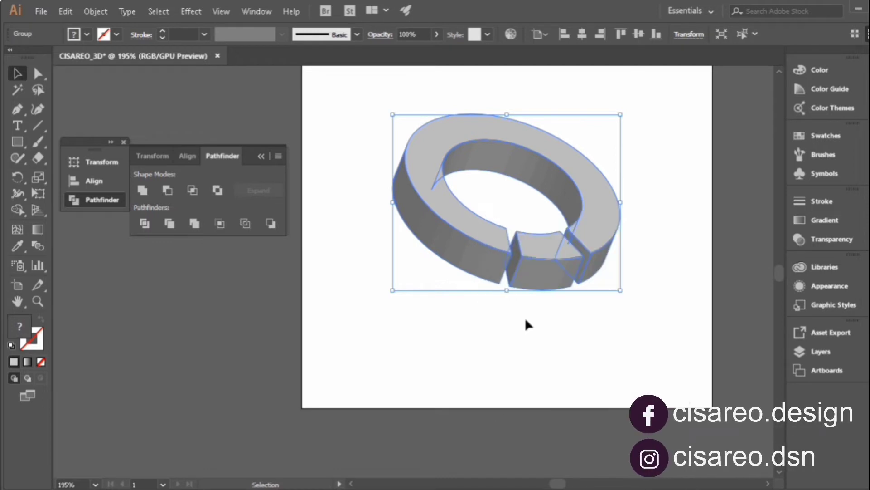
left_click(393, 257)
Merge the shaded strips of each outer side face, the front segment's face and the inner wall with Pathfinder Unite
left_click(444, 243)
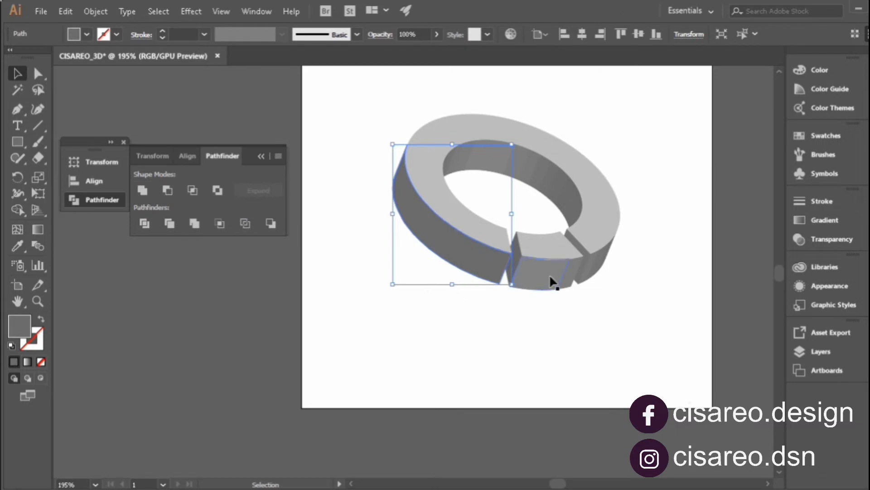
left_click(530, 261)
left_click(138, 193)
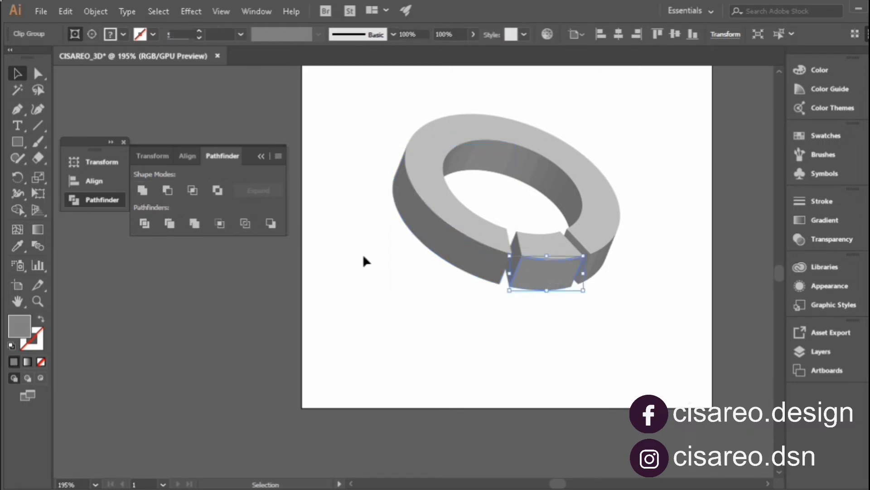
left_click(603, 266)
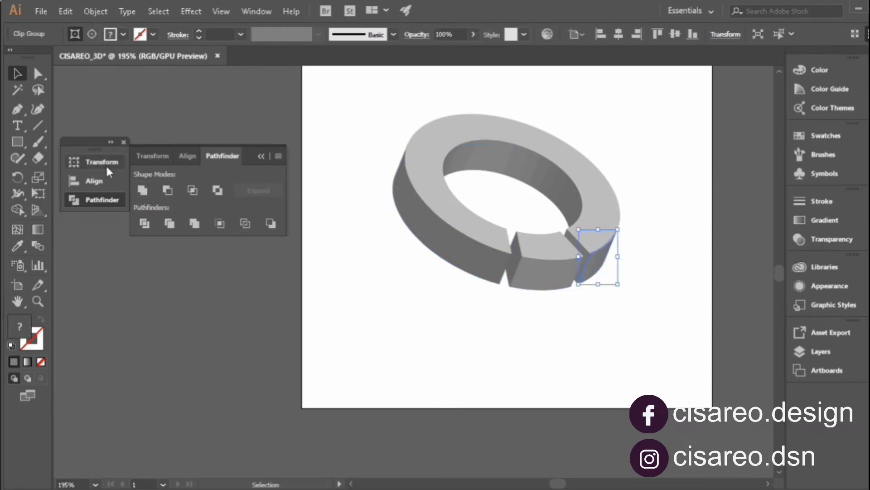
left_click(142, 190)
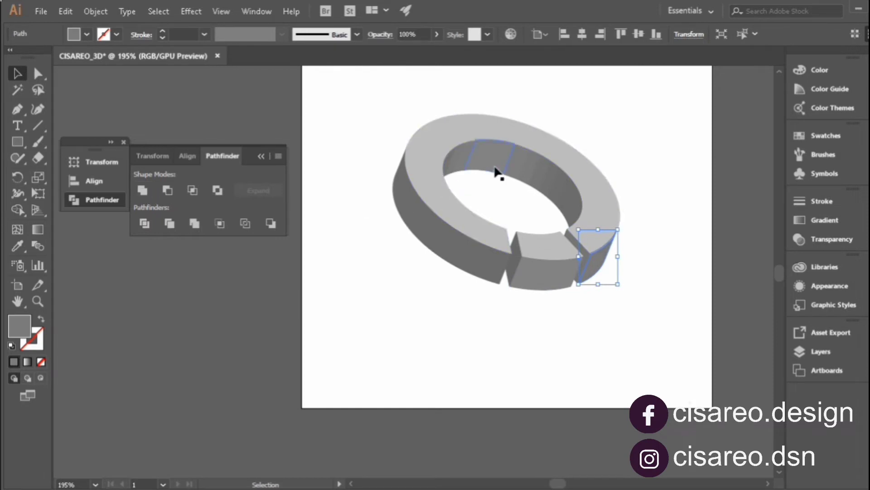
left_click(499, 172)
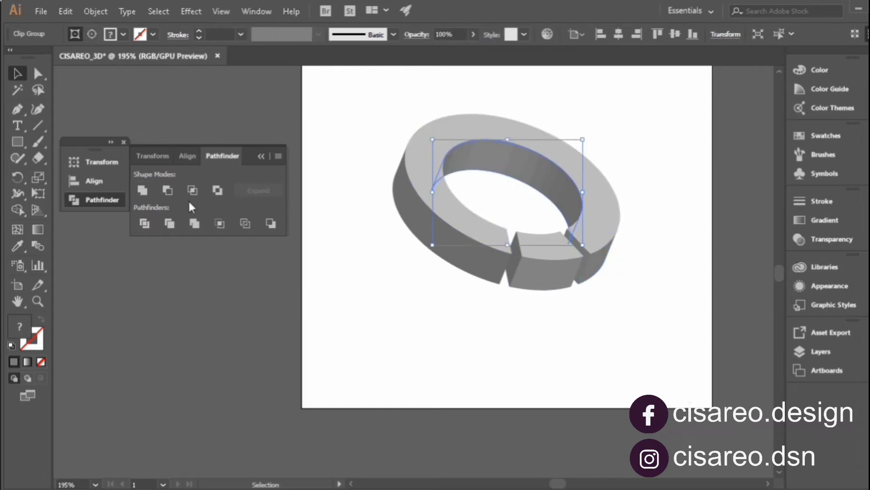
left_click(318, 344)
Fill the ring's large top face with a linear gradient and set its starting color stop to light gray
left_click(606, 203)
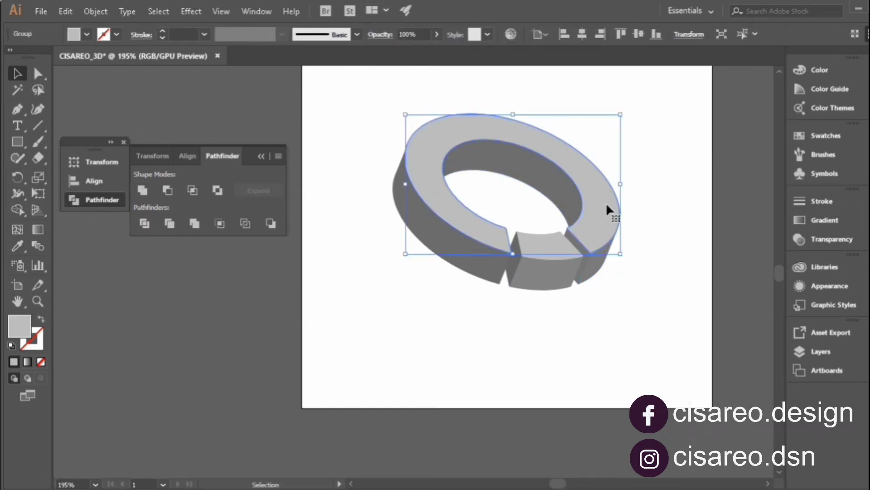
left_click(842, 221)
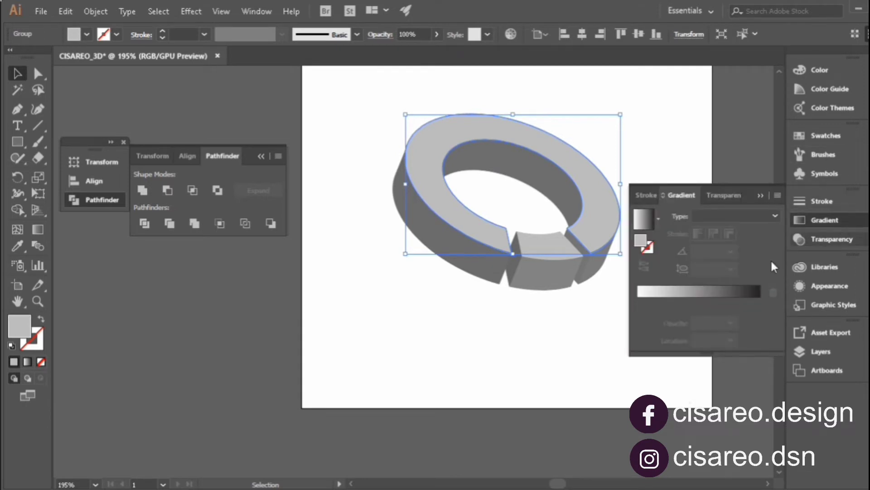
left_click(728, 290)
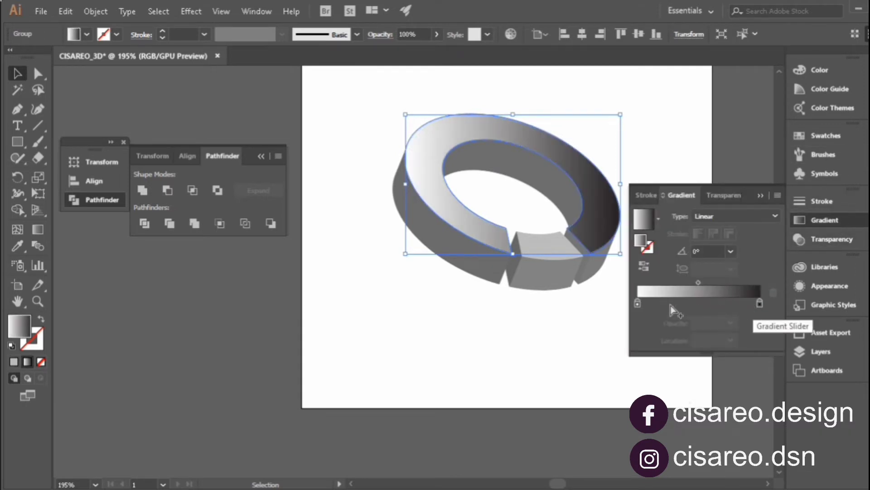
left_click(637, 303)
double_click(637, 303)
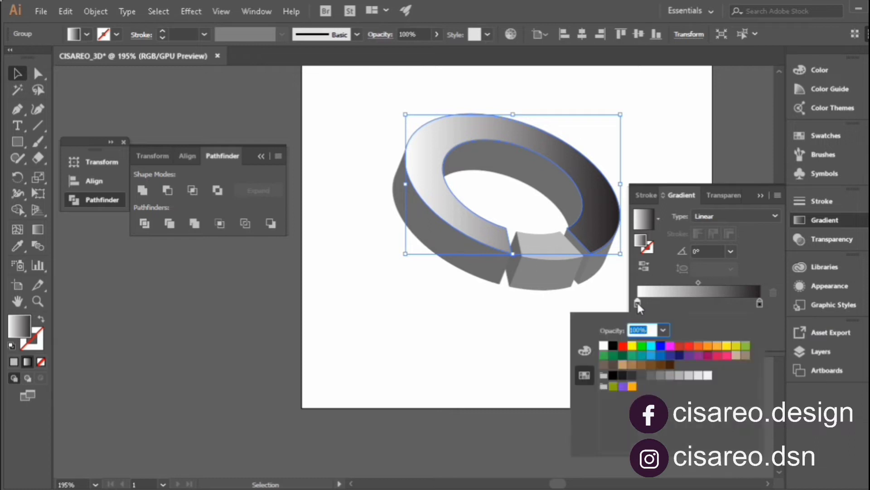
left_click(688, 376)
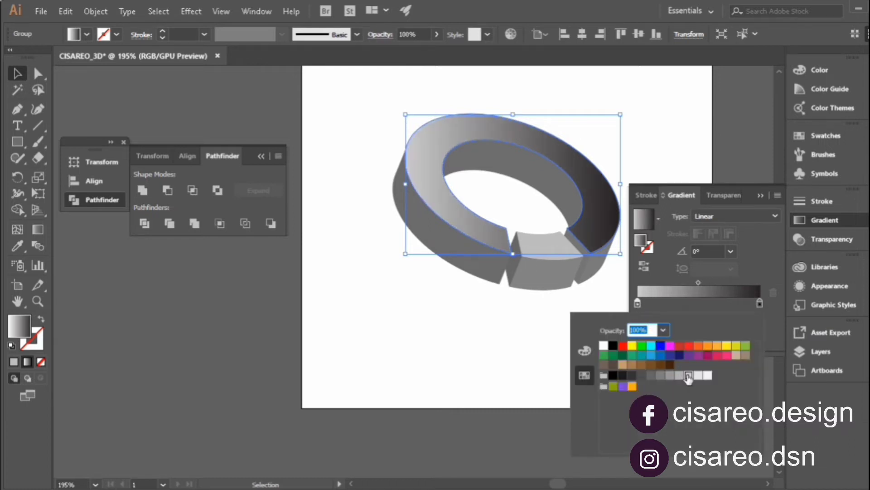
Change the top face gradient's starting color stop to a slightly darker gray swatch and clear the selection
left_click(679, 376)
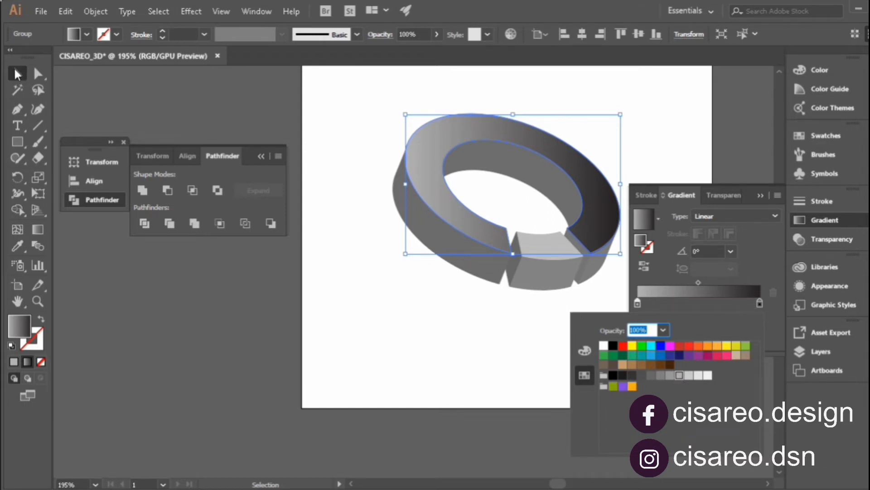
key("Escape")
left_click(307, 276)
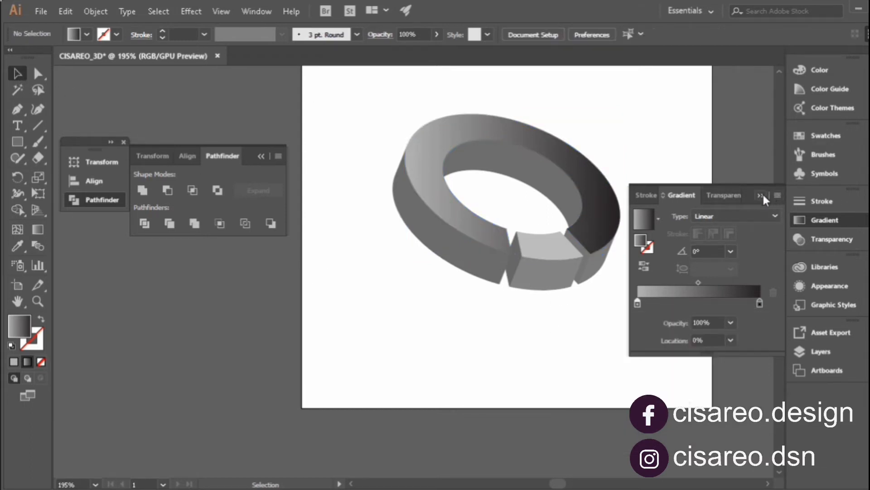
left_click(761, 195)
Copy the top face's gray gradient onto the ring's inner wall with the Eyedropper and deselect it
left_click(603, 259)
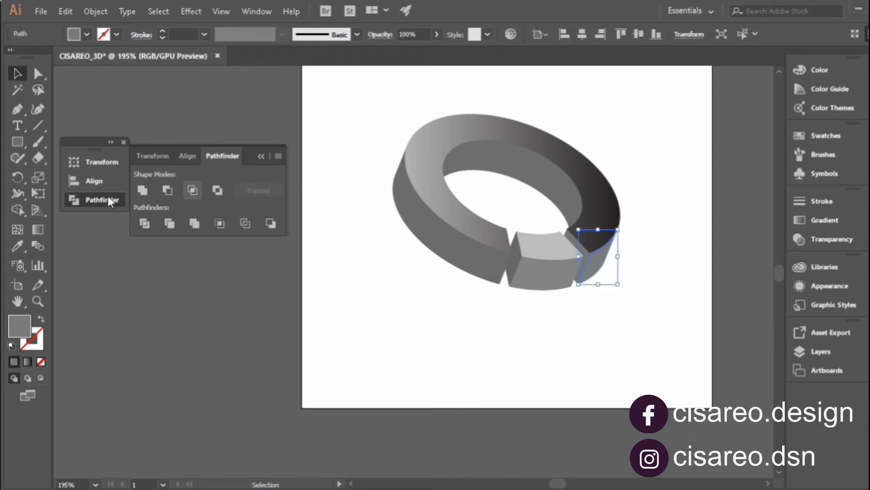
left_click(533, 174)
left_click(17, 245)
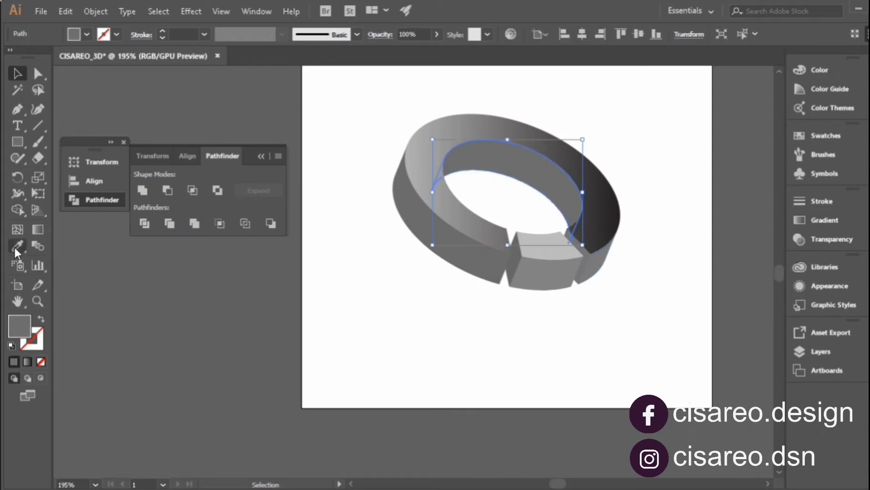
left_click(599, 224)
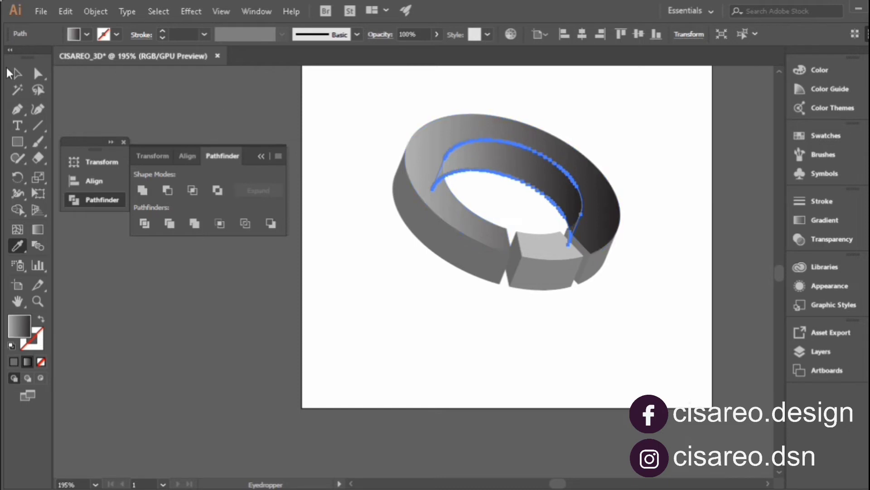
left_click(18, 73)
left_click(337, 261)
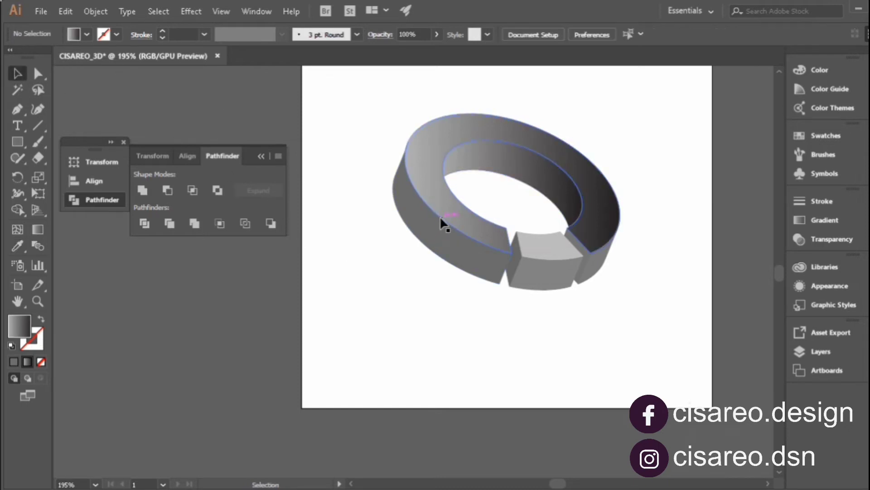
Apply the top face's gray gradient to the ring's large left outer side face with the Eyedropper
double_click(407, 227)
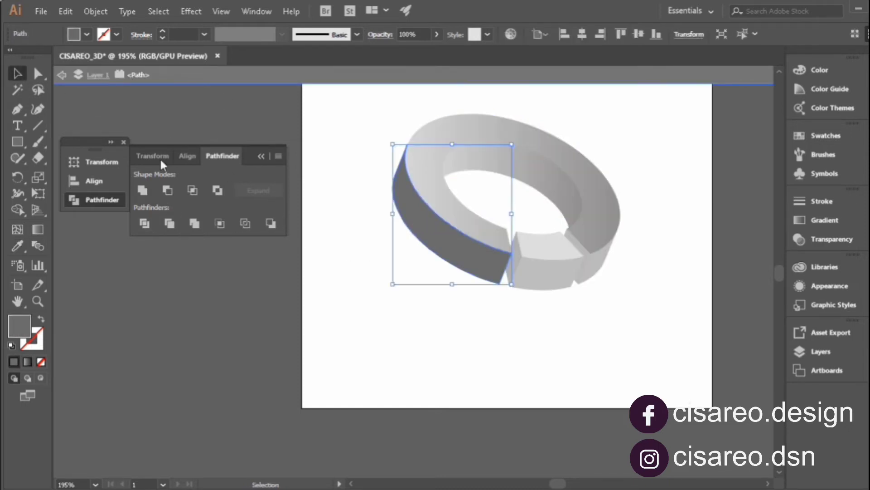
left_click(426, 79)
left_click(18, 246)
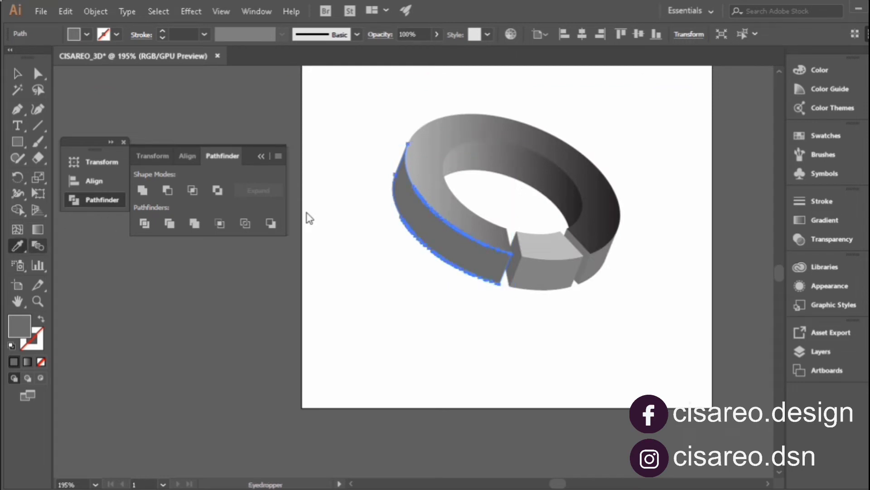
left_click(601, 192)
key("v")
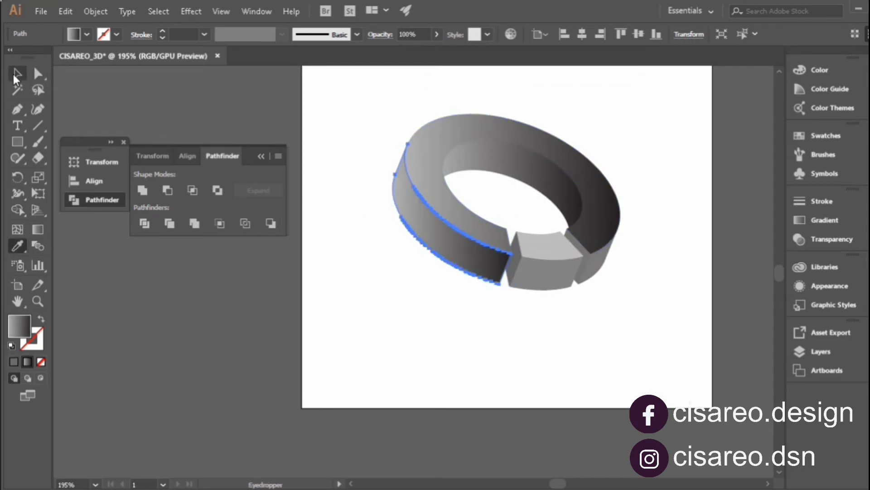
left_click(534, 349)
Sample the top face's gradient onto the small outer side face right of the front segment
left_click(602, 261)
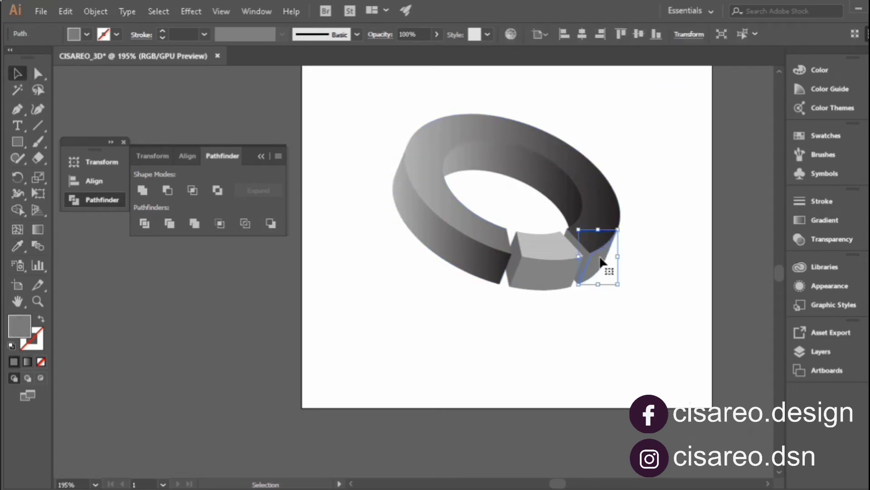
left_click(17, 247)
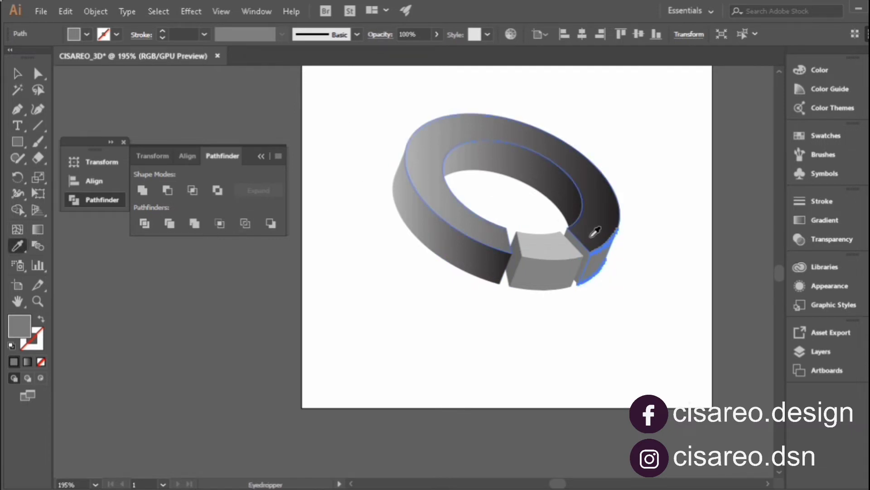
left_click(601, 224)
Swap the small right side face's gradient stops so it runs from black to gray, and clear the selection
left_click(37, 229)
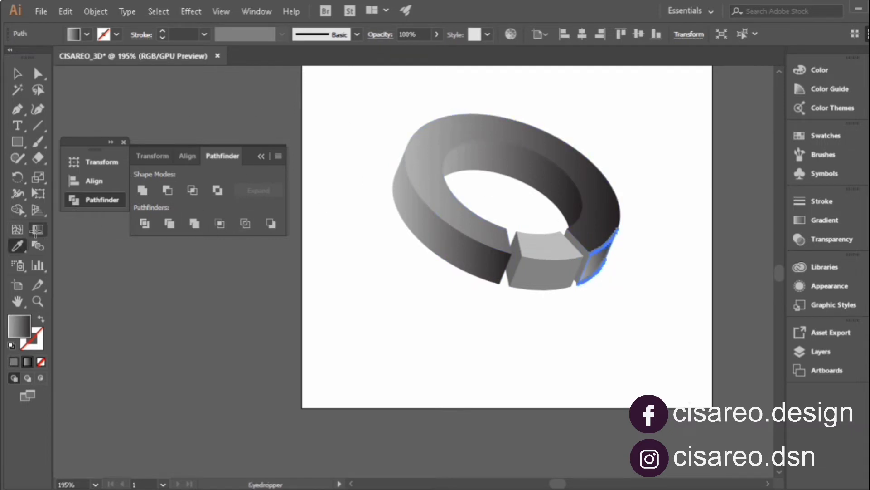
left_click(810, 220)
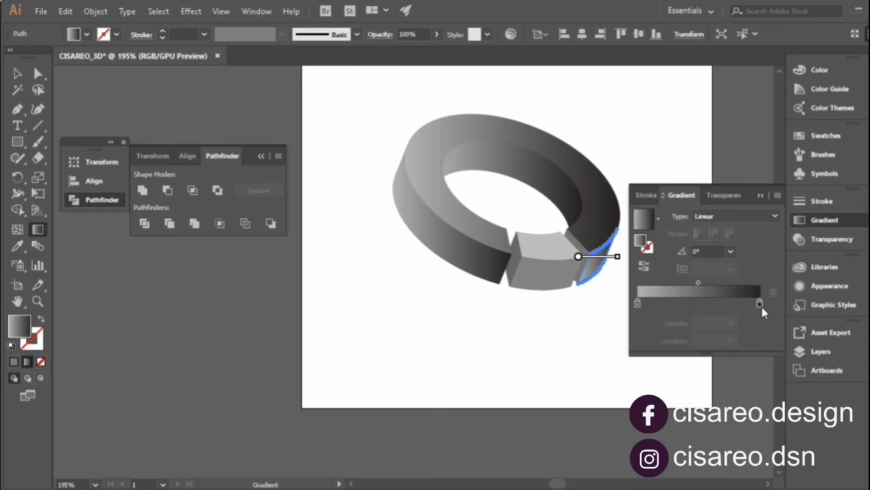
left_click_drag(760, 303, 692, 304)
left_click_drag(638, 303, 757, 303)
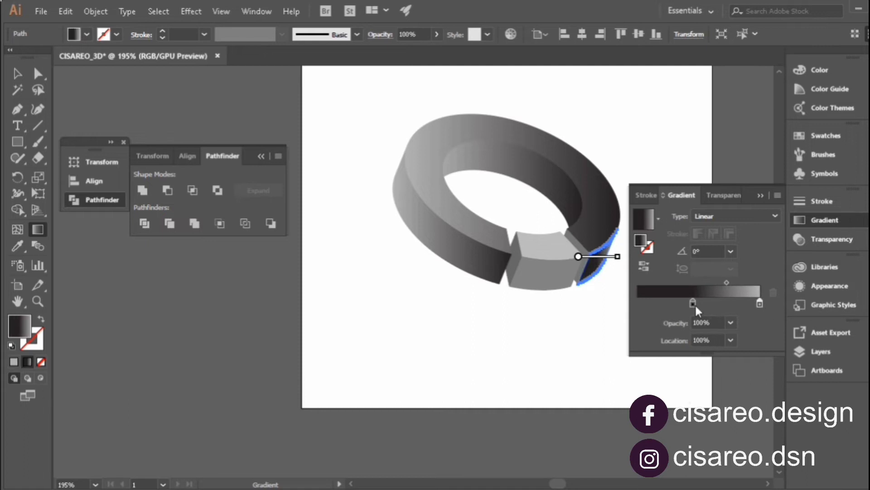
left_click_drag(693, 303, 637, 302)
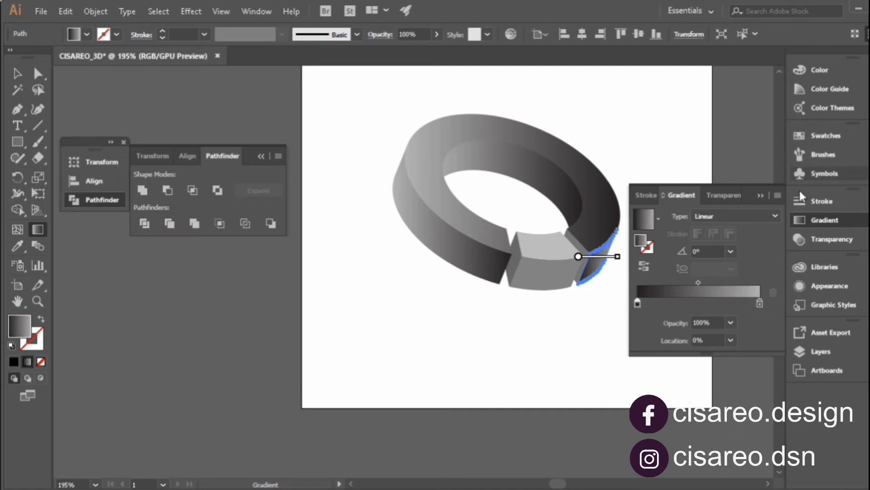
left_click(761, 195)
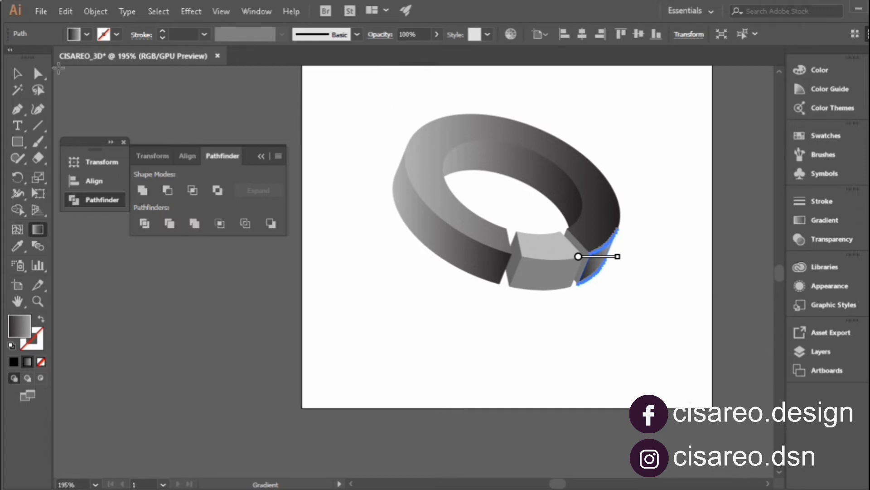
left_click(17, 74)
left_click(457, 288)
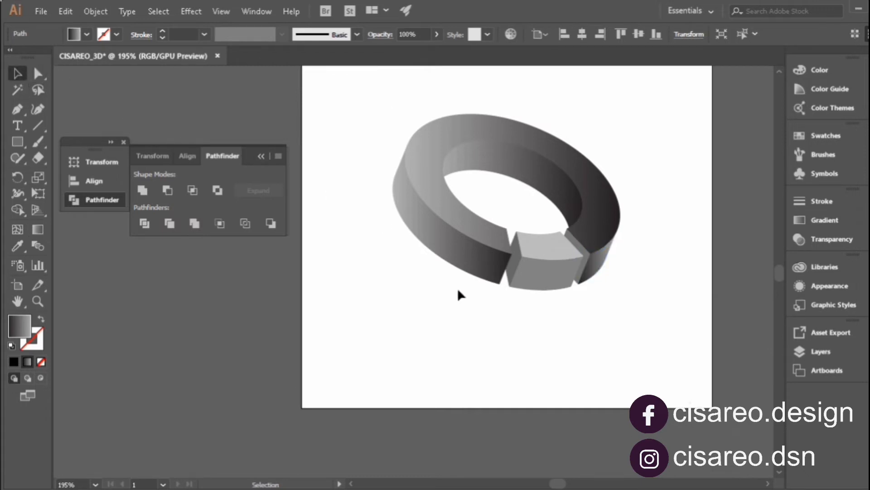
Copy the ring's gray gradient onto the front face of the cut-out segment
left_click(556, 272)
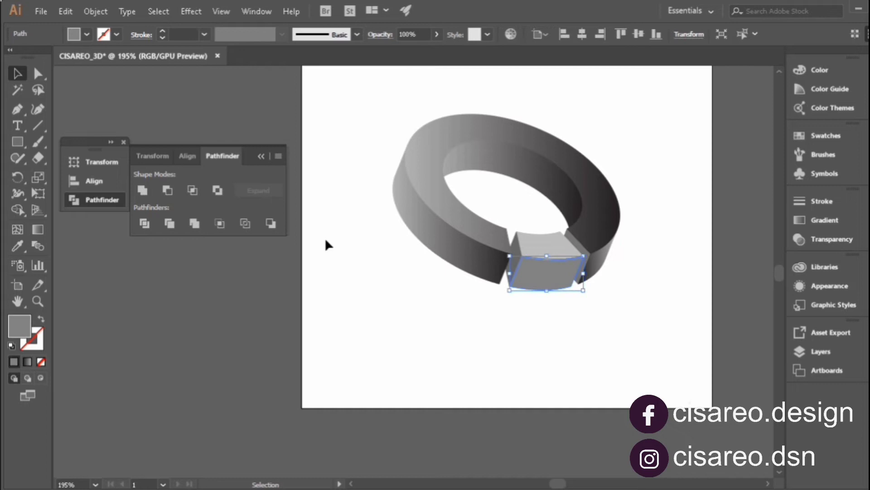
left_click(18, 246)
left_click(580, 233)
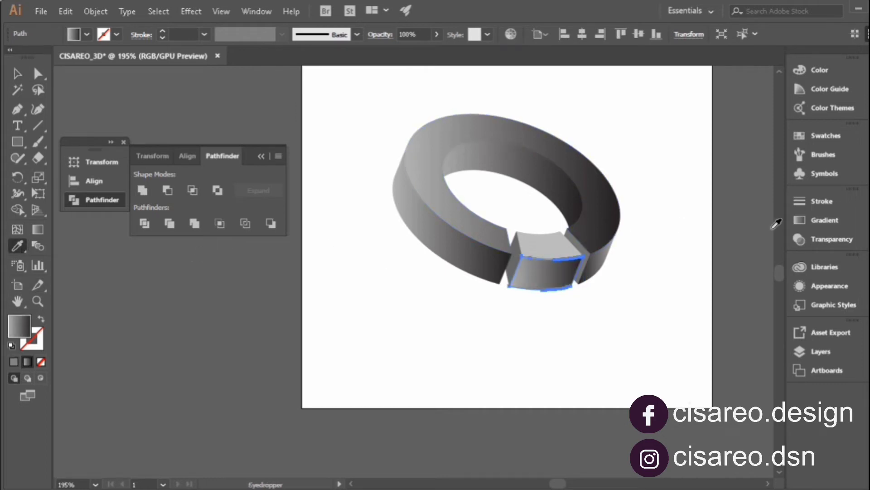
Set the starting stop of the segment's front face gradient to teal at 0% location, and deselect the face
left_click(812, 219)
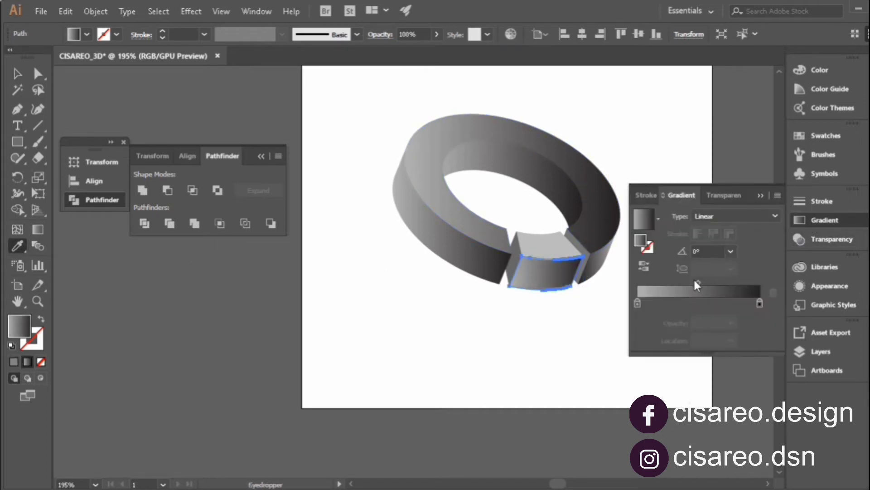
left_click(637, 303)
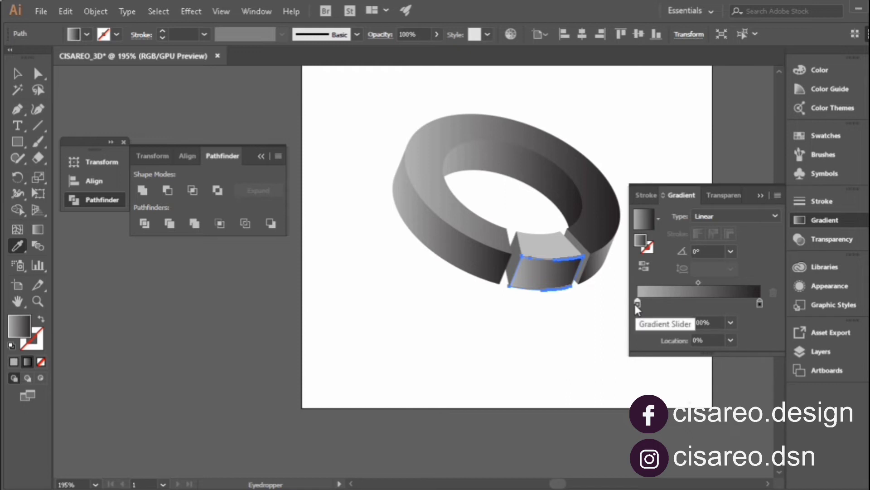
left_click_drag(636, 303, 637, 302)
double_click(637, 302)
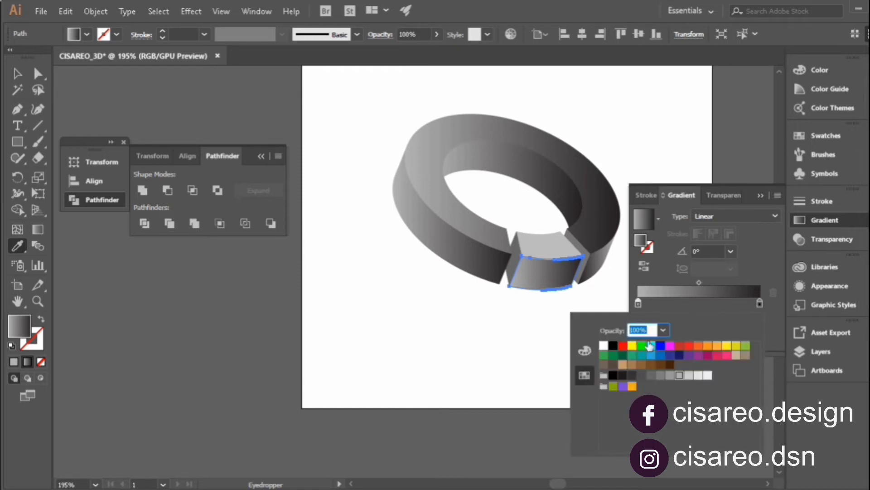
left_click(642, 356)
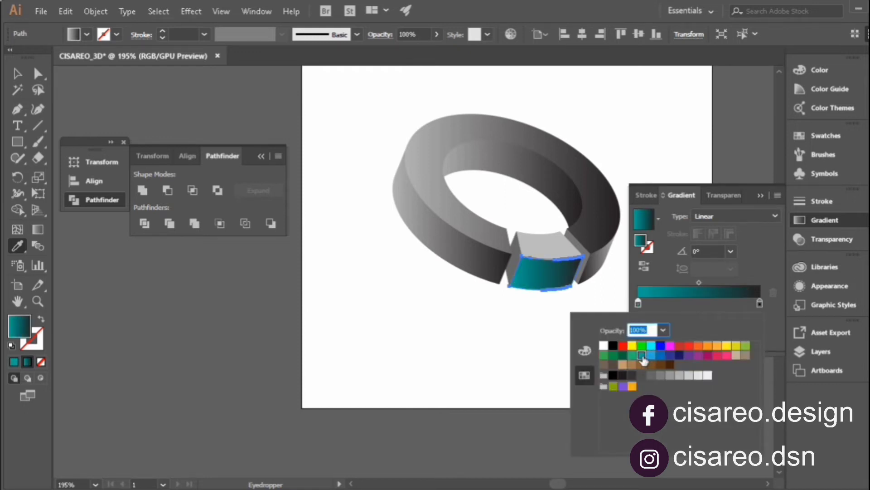
left_click(638, 303)
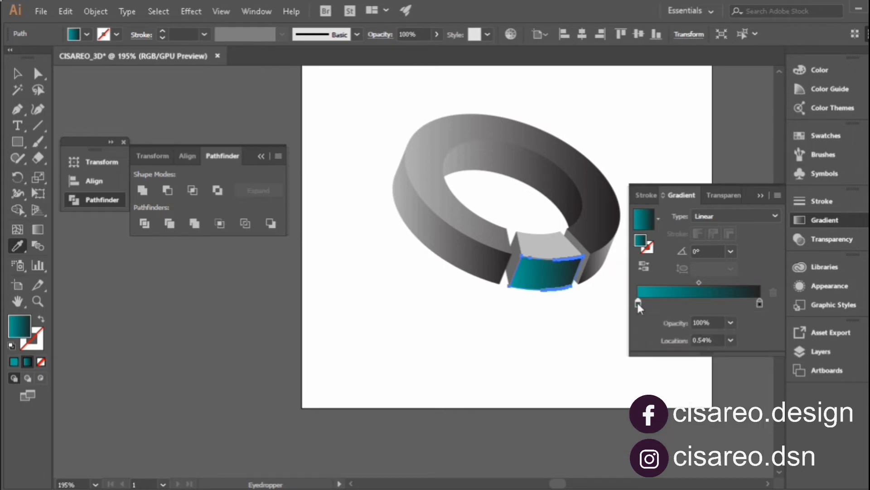
left_click_drag(638, 303, 631, 306)
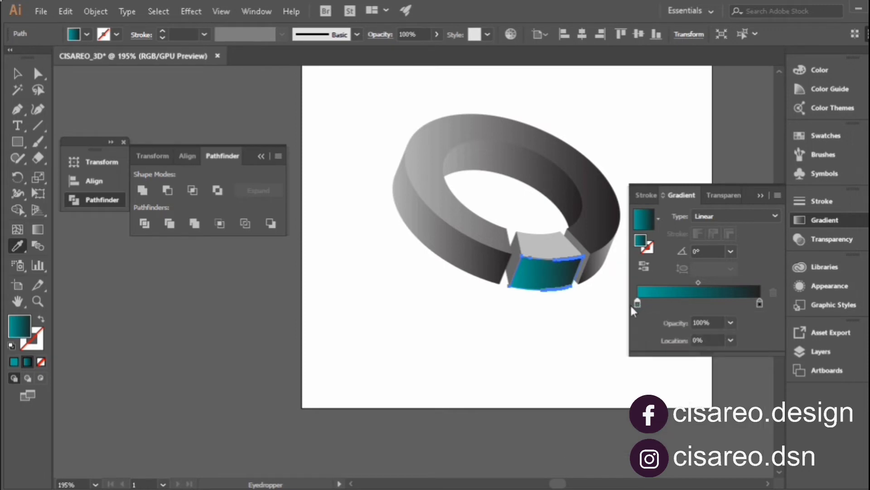
left_click(760, 196)
left_click(672, 268)
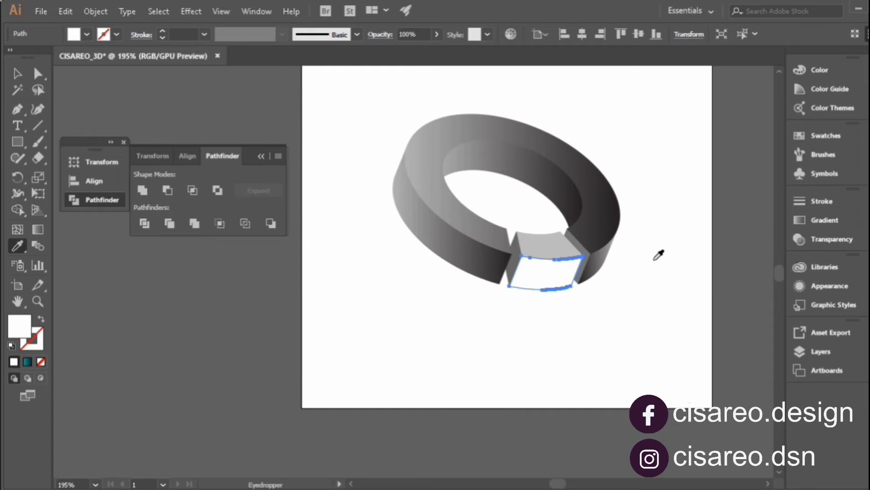
key("ctrl+z")
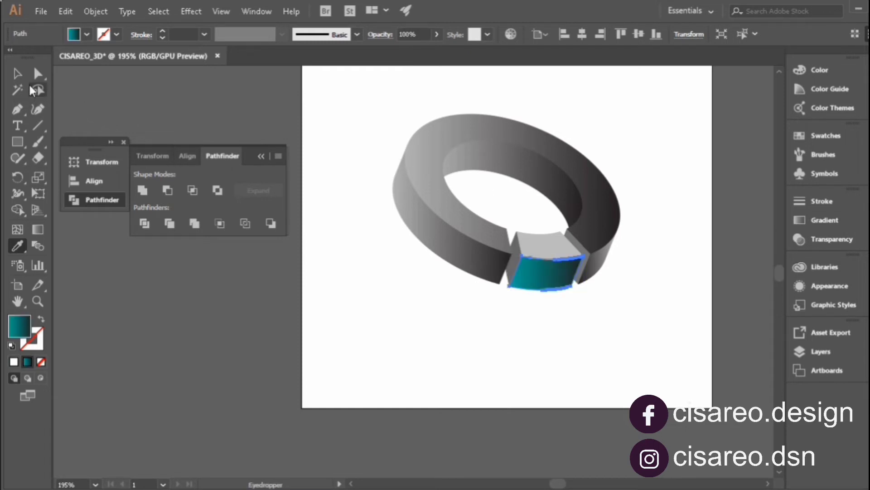
left_click(16, 73)
left_click(498, 390)
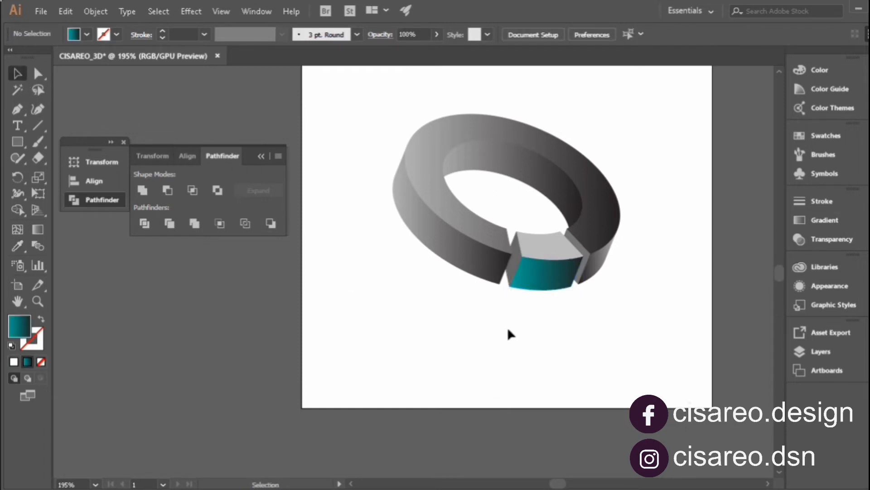
Copy the teal gradient from the segment's front face onto its top face and clear the selection
left_click(539, 248)
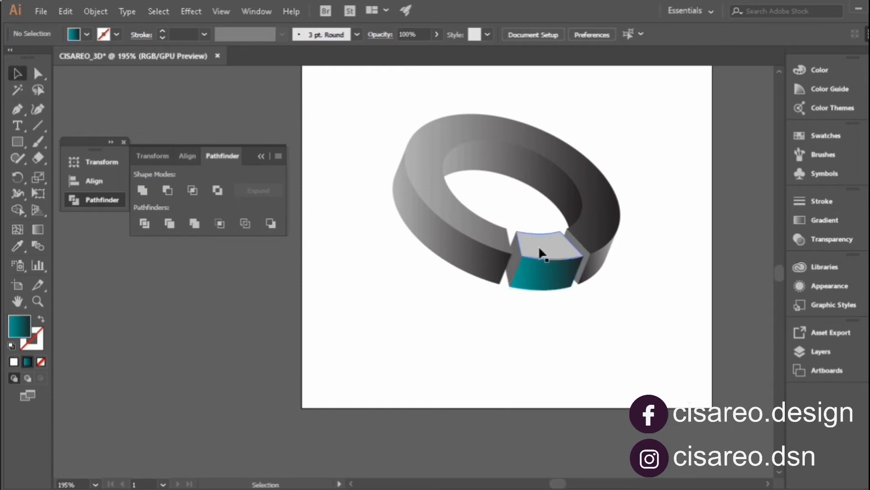
left_click(17, 246)
left_click(552, 271)
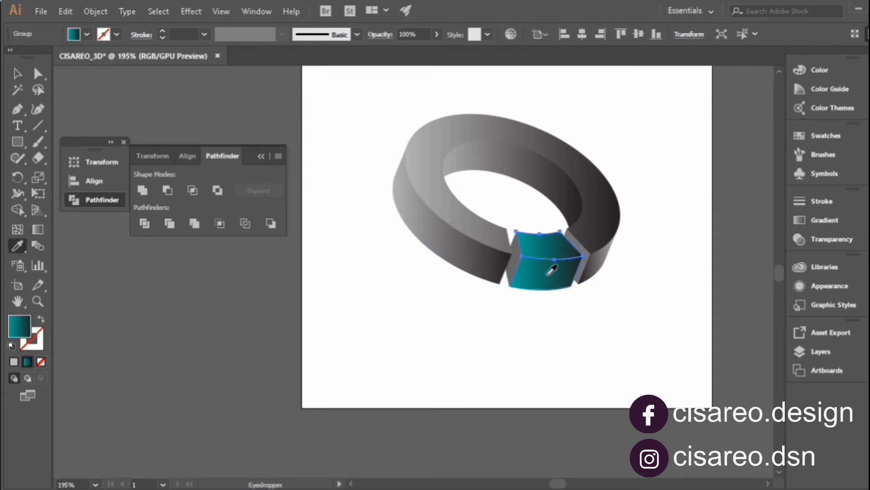
left_click(17, 73)
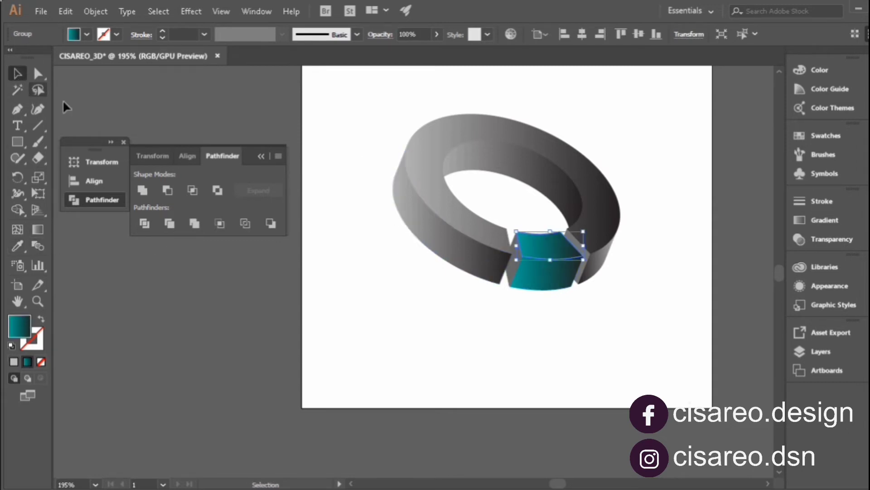
left_click(489, 325)
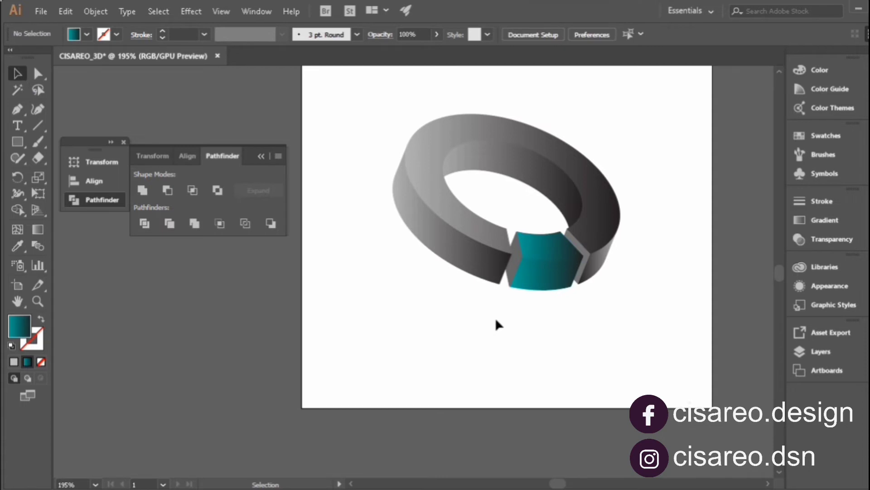
left_click(566, 277)
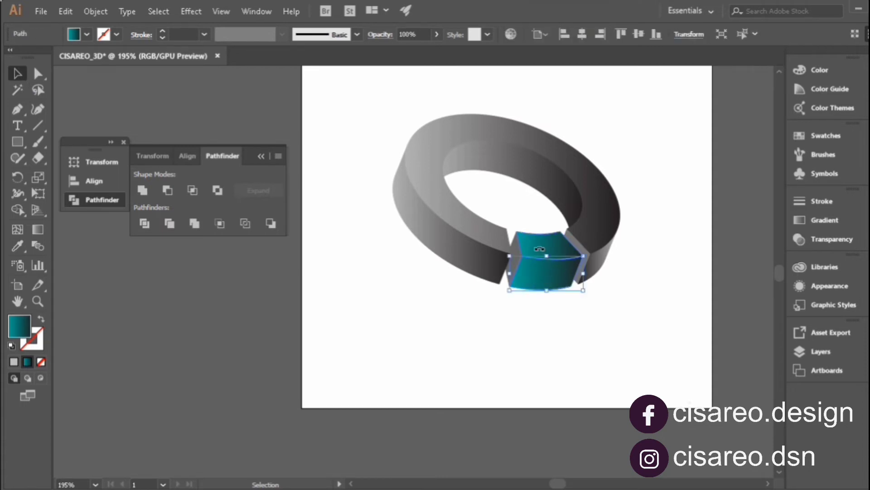
left_click(610, 306)
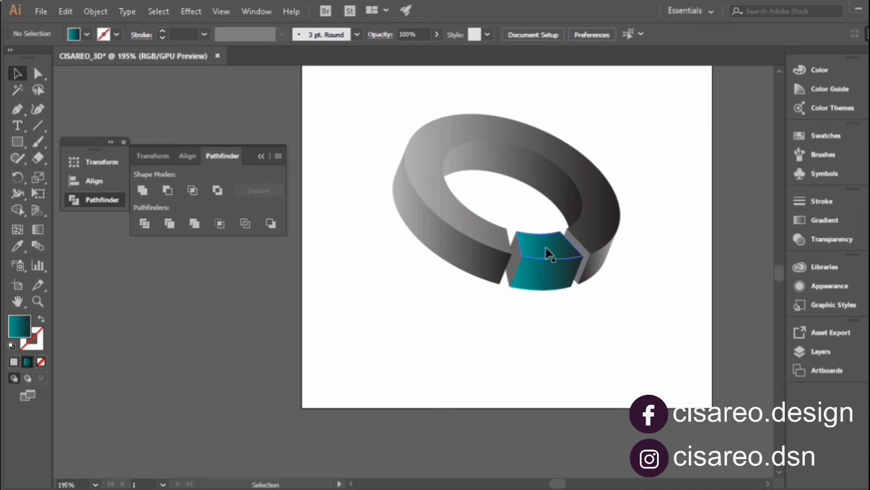
left_click(555, 271)
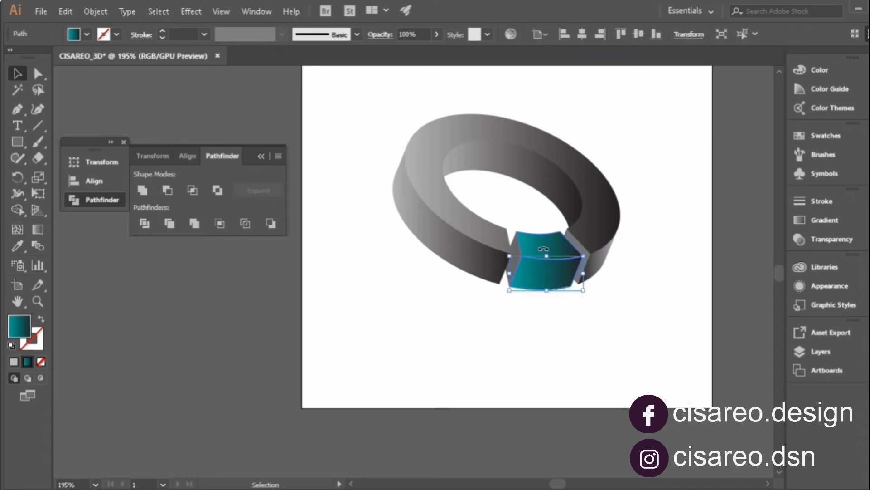
left_click(582, 287)
left_click(547, 252)
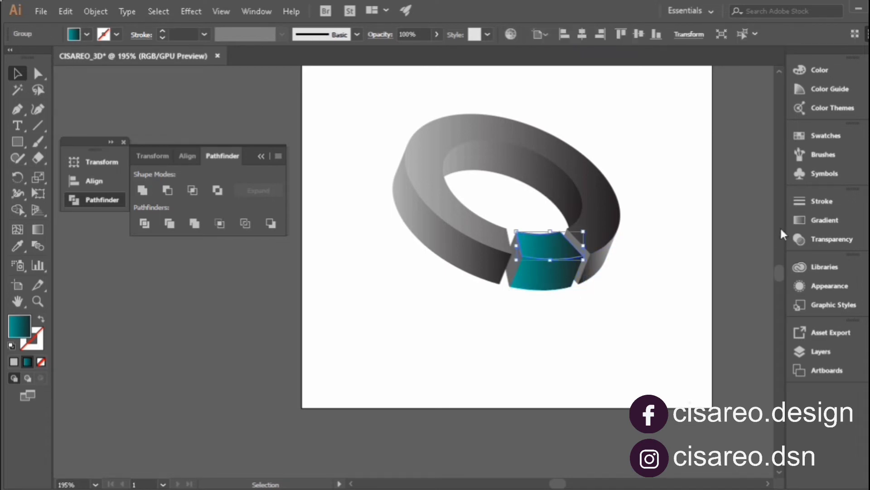
left_click(814, 222)
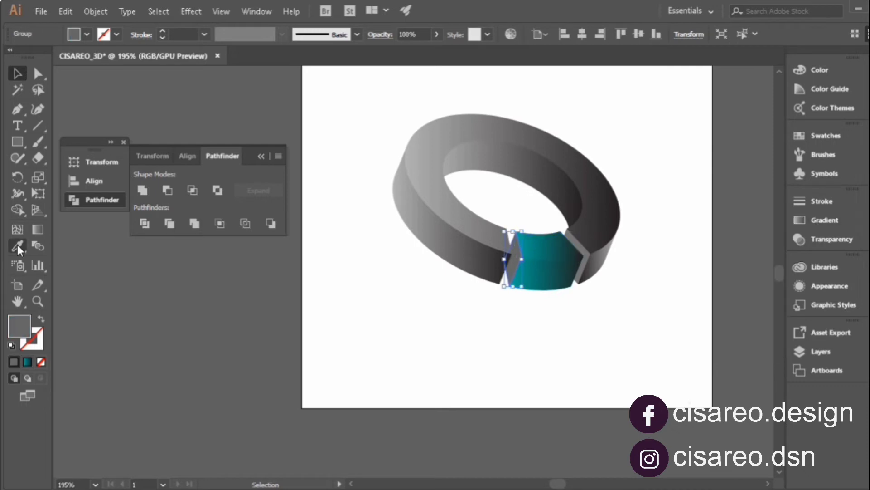
Copy the teal gradient from the segment's top face onto its left side face with the Eyedropper
key("i")
left_click(607, 231)
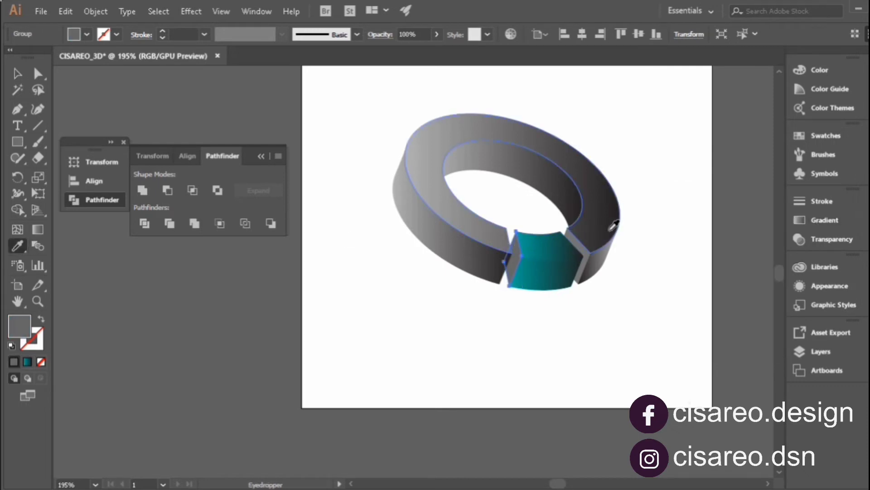
left_click(533, 249)
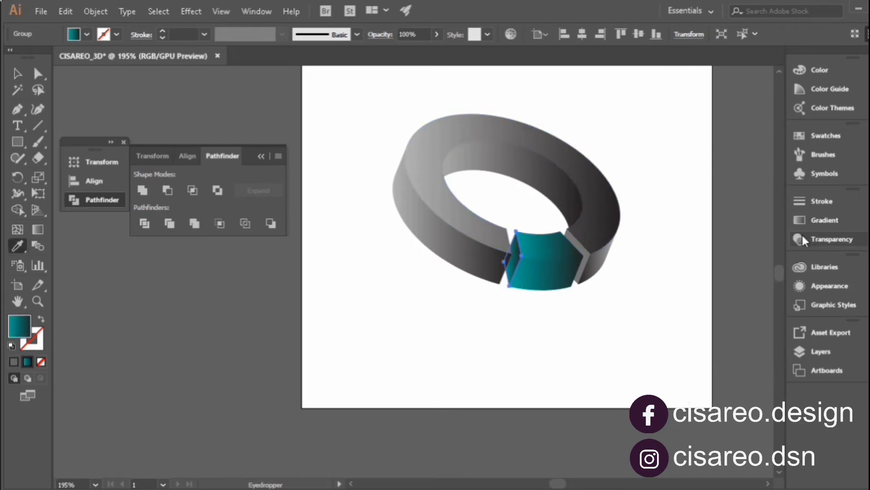
Make the segment's left side face plain teal by adding a teal stop near the gradient's start and deleting its black end stop, then deselect
left_click(809, 218)
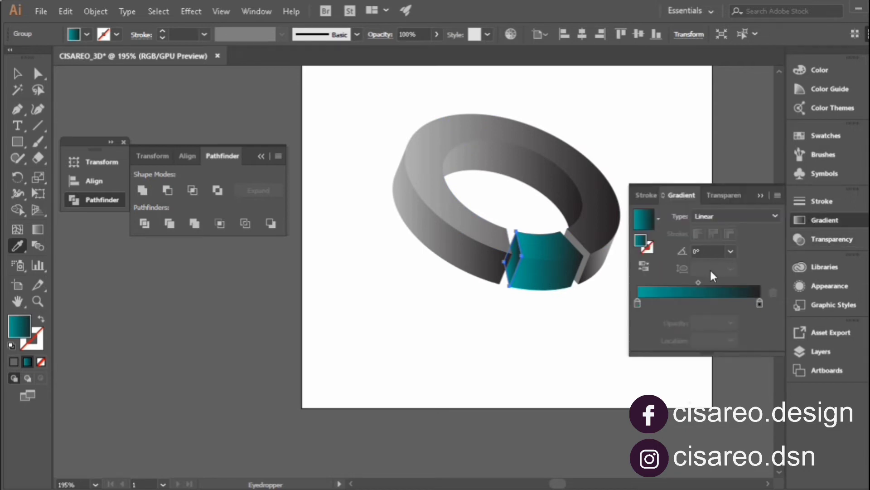
left_click(645, 302)
left_click(760, 302)
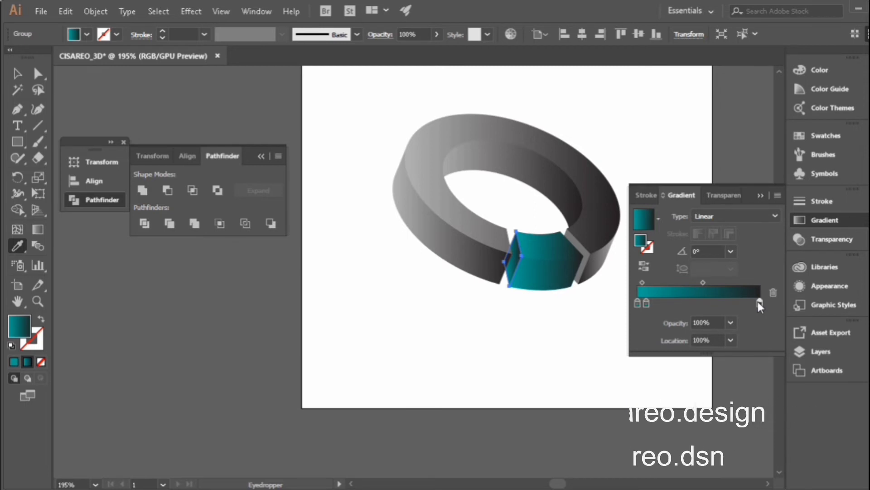
left_click(773, 293)
left_click(17, 74)
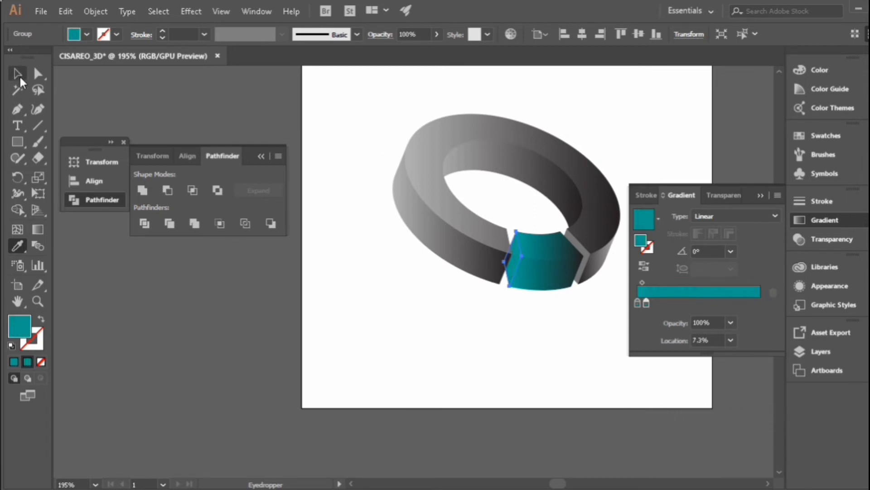
left_click(760, 196)
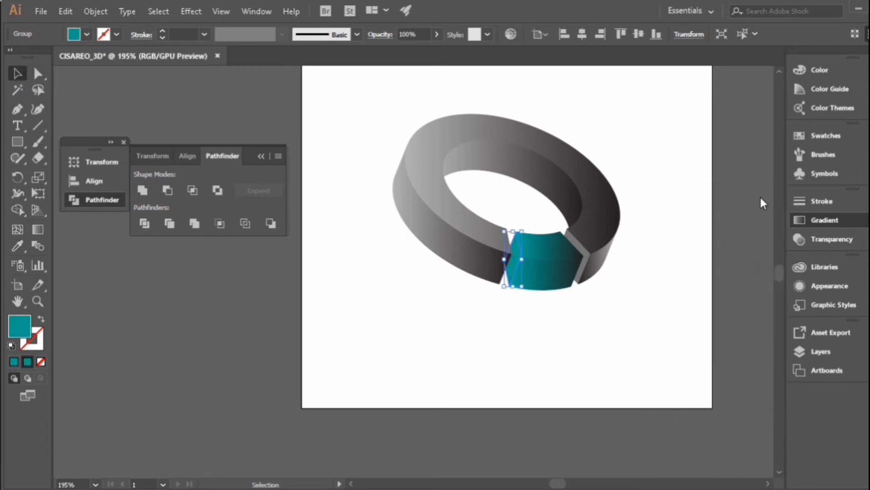
left_click(637, 246)
Draw a closed Pen shape with a curved upper-left edge across the teal segment's top face, extending past its right and lower edges
left_click(38, 301)
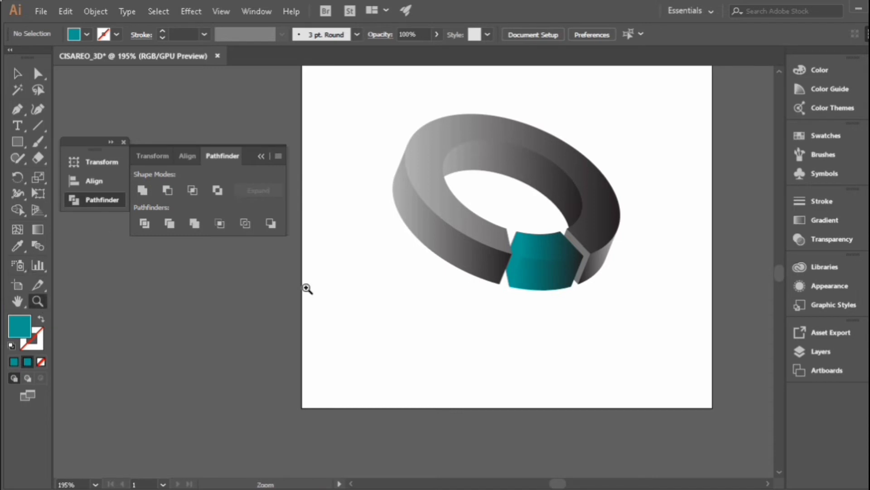
left_click(593, 259)
scroll(320, 238, "up", 1)
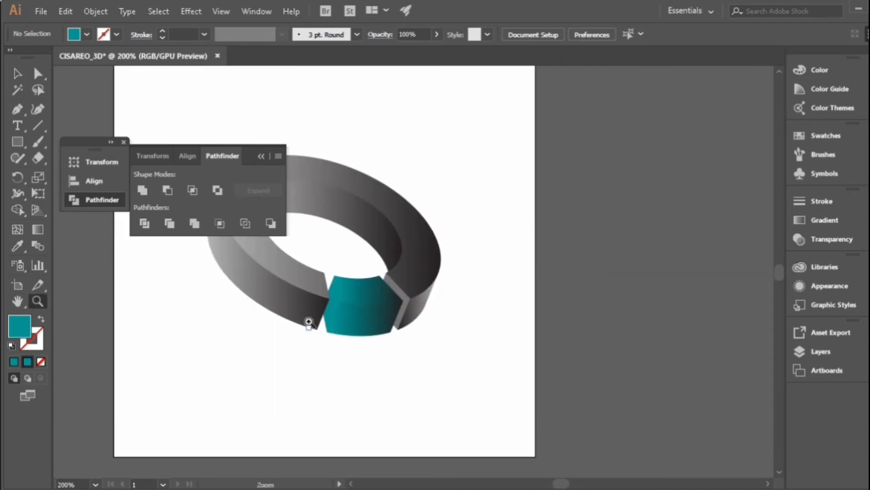
left_click(309, 316)
scroll(518, 237, "up", 4)
scroll(525, 246, "up", 2)
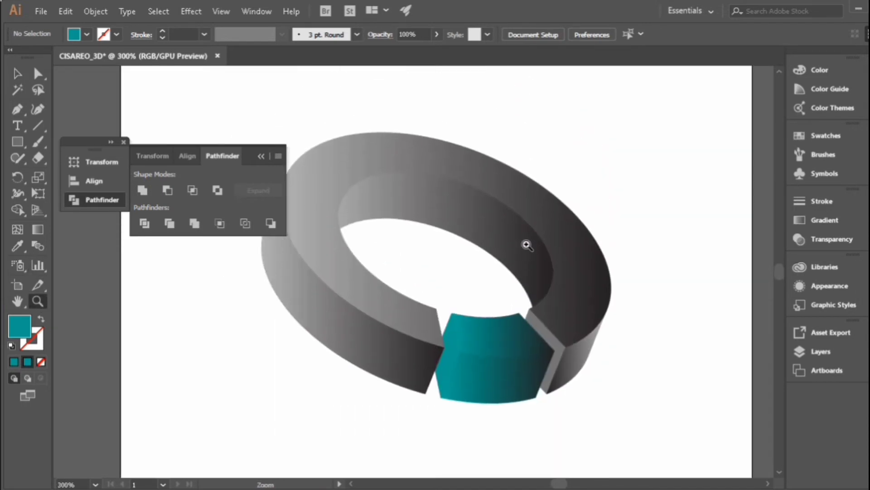
key("p")
left_click(461, 351)
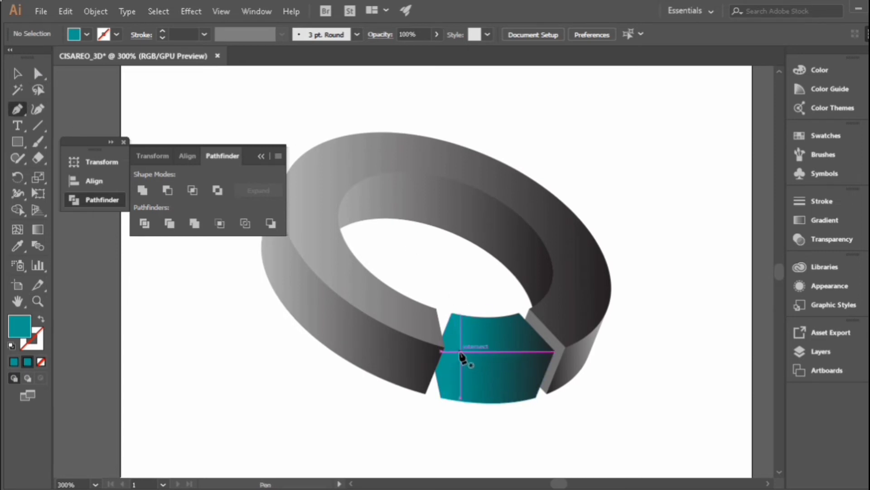
left_click_drag(517, 328, 513, 274)
left_click(585, 306)
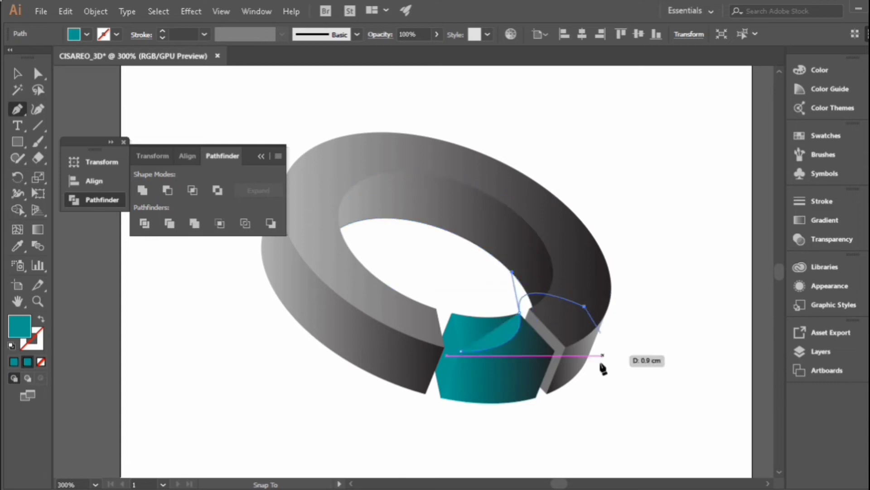
left_click(587, 389)
left_click(479, 413)
left_click(461, 353)
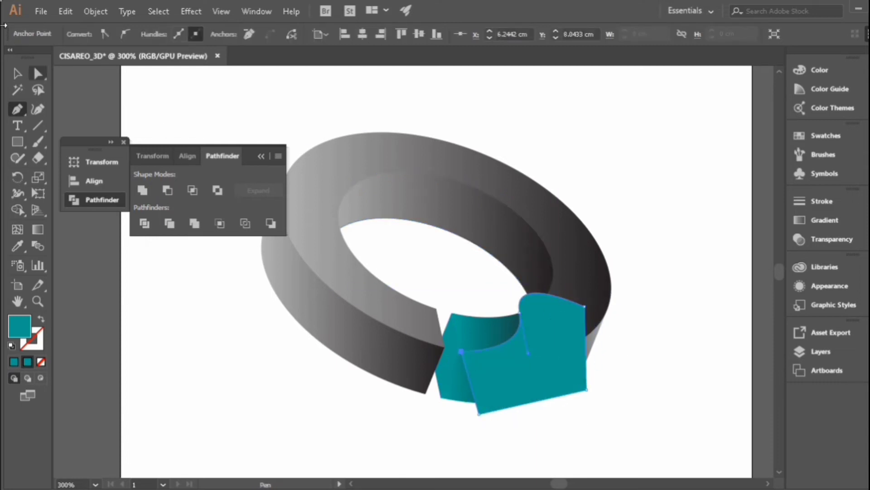
Intersect the drawn shape with the segment's top face to leave a curved highlight piece
key("v")
left_click(477, 335)
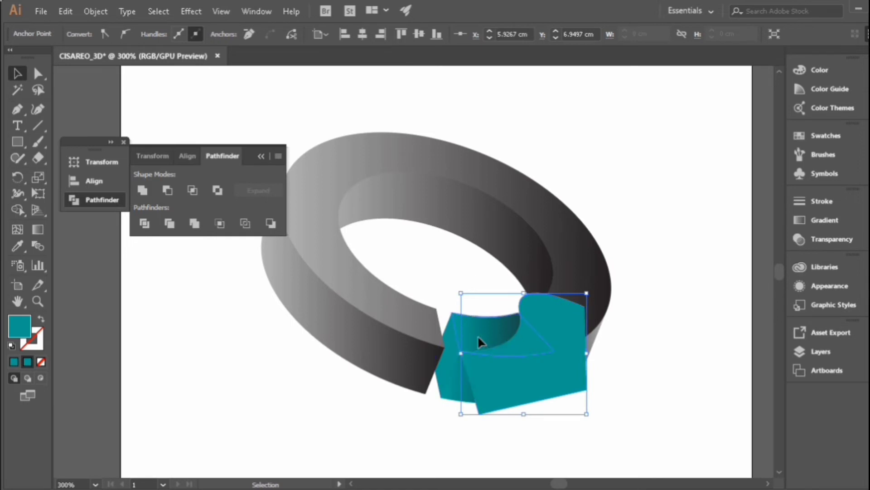
key("a")
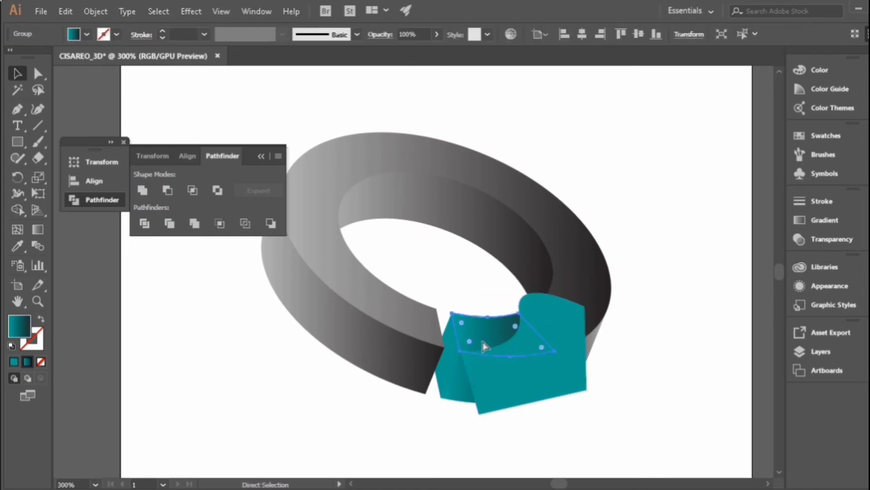
key("v")
left_click(551, 377, "shift")
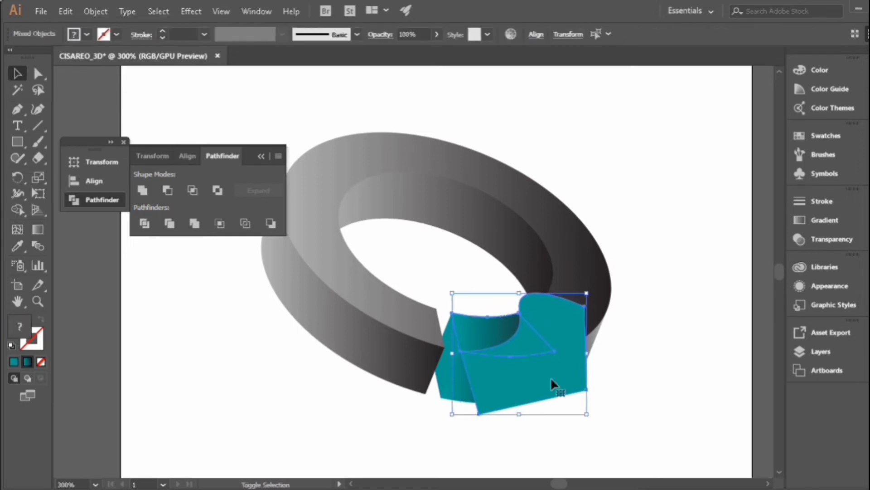
left_click(193, 190)
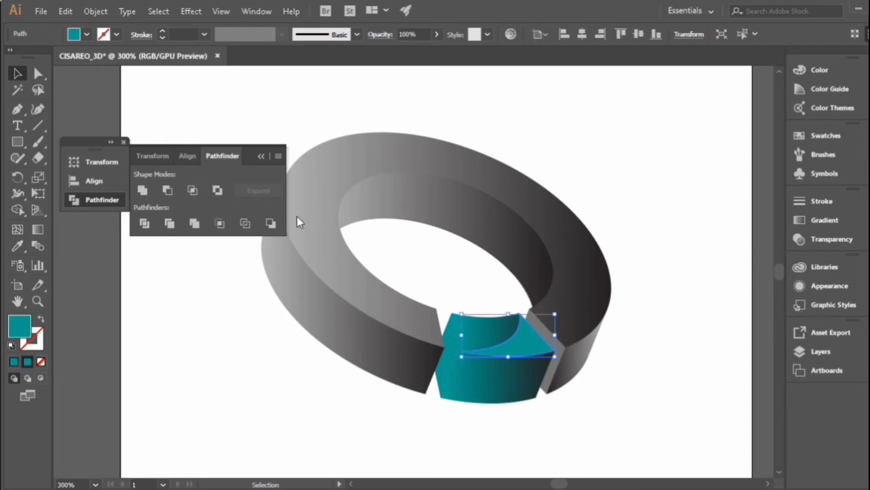
Fill the highlight piece with the olive green gradient swatch that is transparent in the middle, and show its gradient settings
left_click(86, 34)
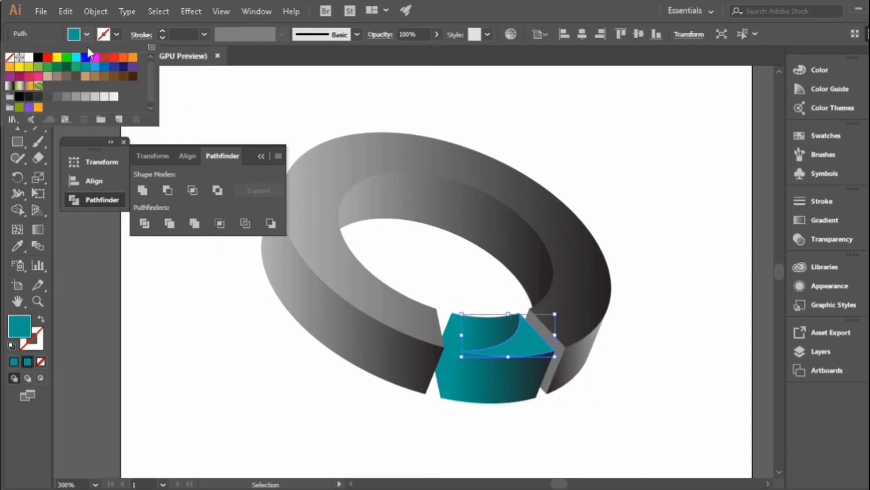
left_click(20, 85)
left_click(814, 220)
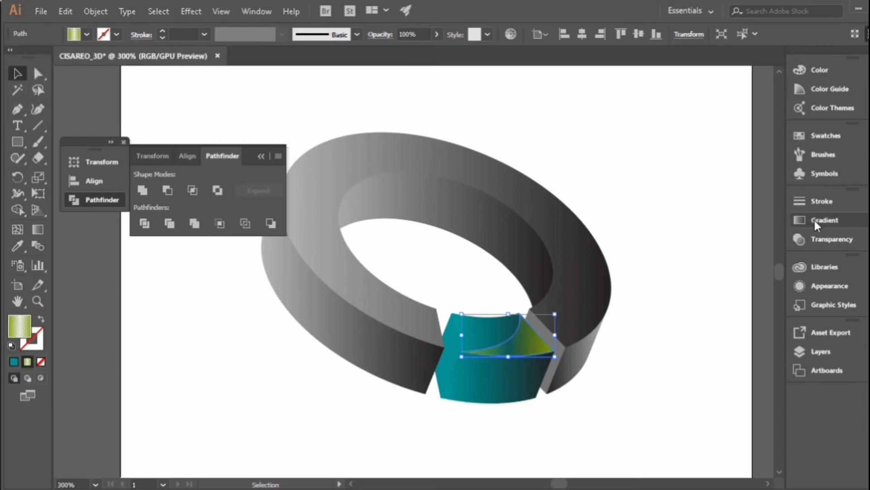
left_click(814, 220)
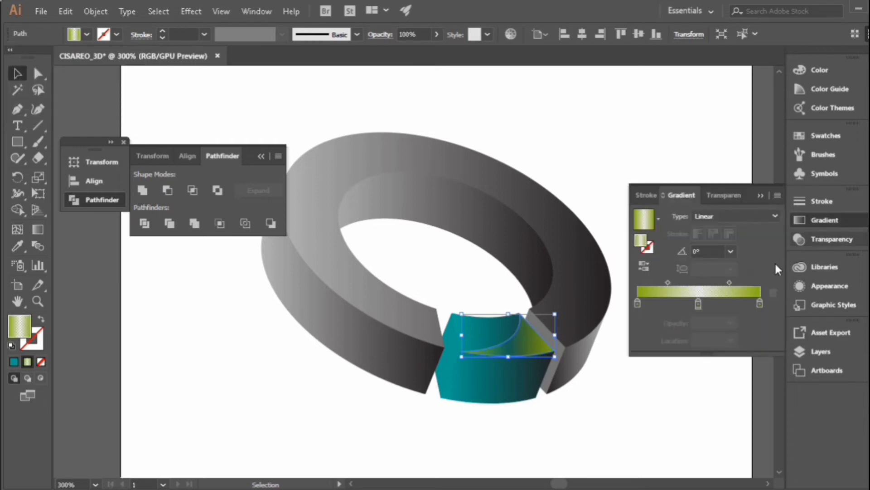
Reduce the highlight's gradient to two stops, with the transparent stop at the start and the olive stop at the end
left_click(759, 302)
left_click(773, 292)
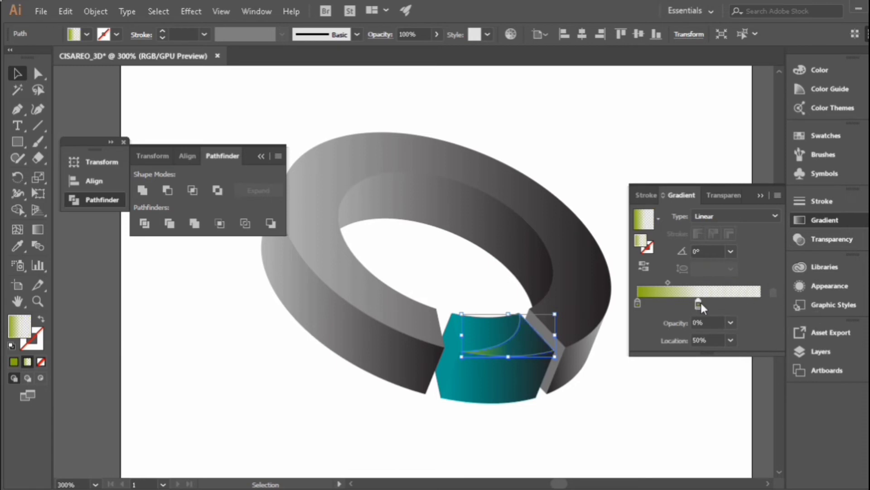
left_click_drag(637, 303, 757, 307)
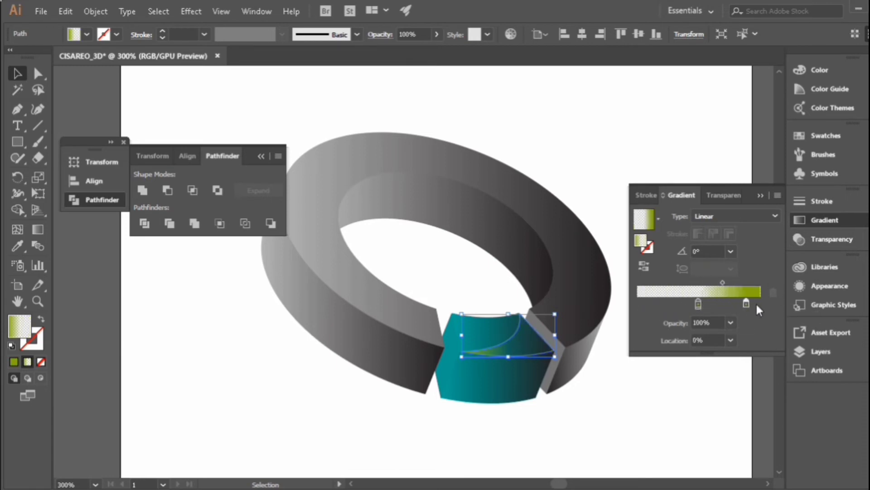
left_click_drag(698, 305, 638, 304)
Recolor both stops of the highlight's gradient white and close the gradient settings
left_click(760, 303)
double_click(758, 304)
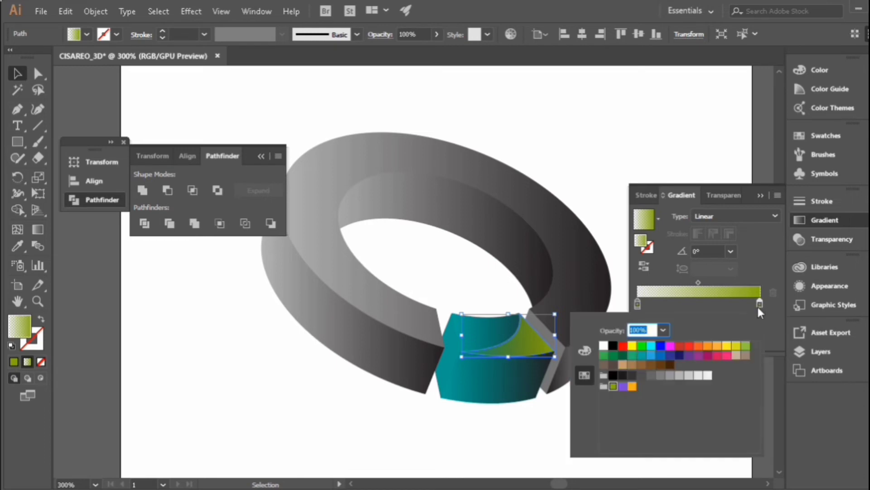
left_click(605, 347)
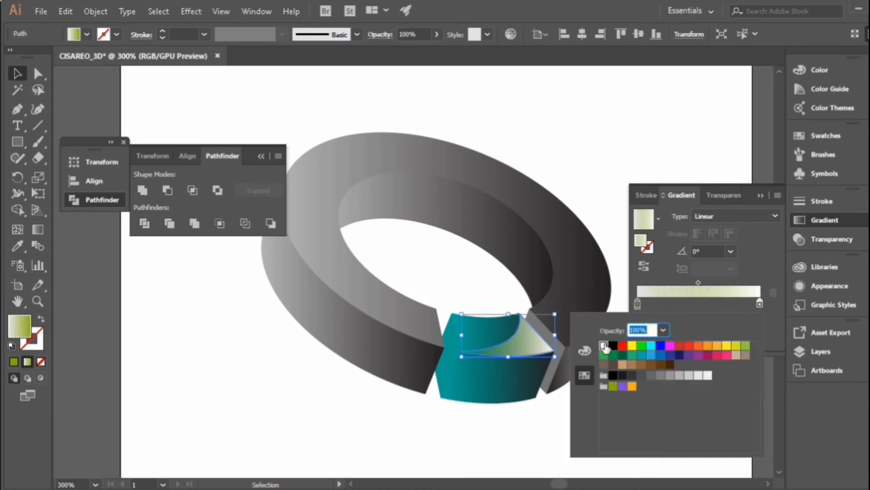
left_click(637, 302)
double_click(637, 304)
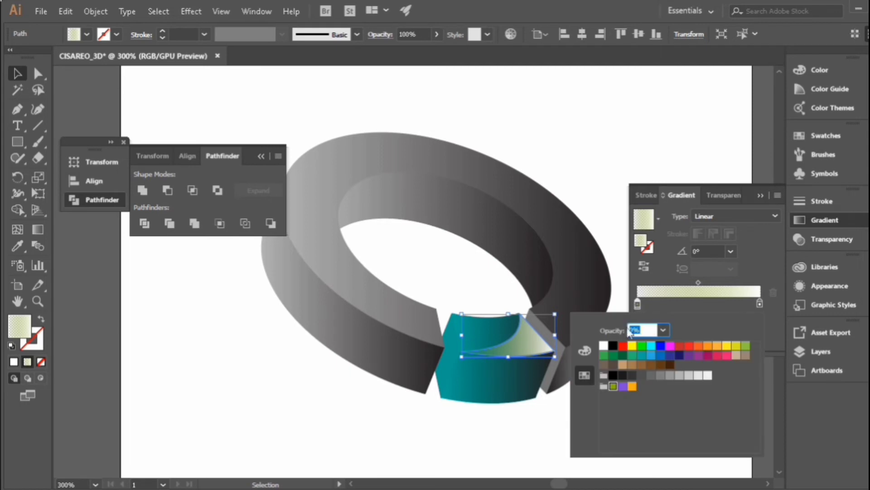
left_click(603, 347)
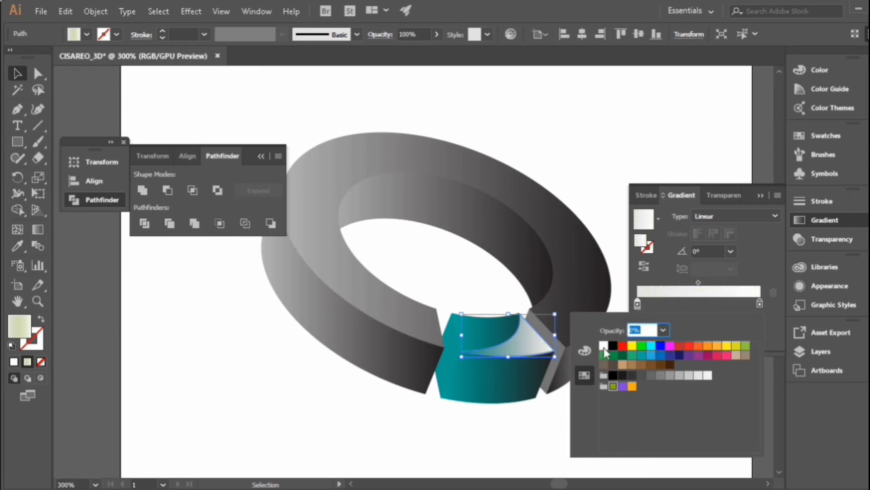
left_click(759, 194)
left_click(760, 195)
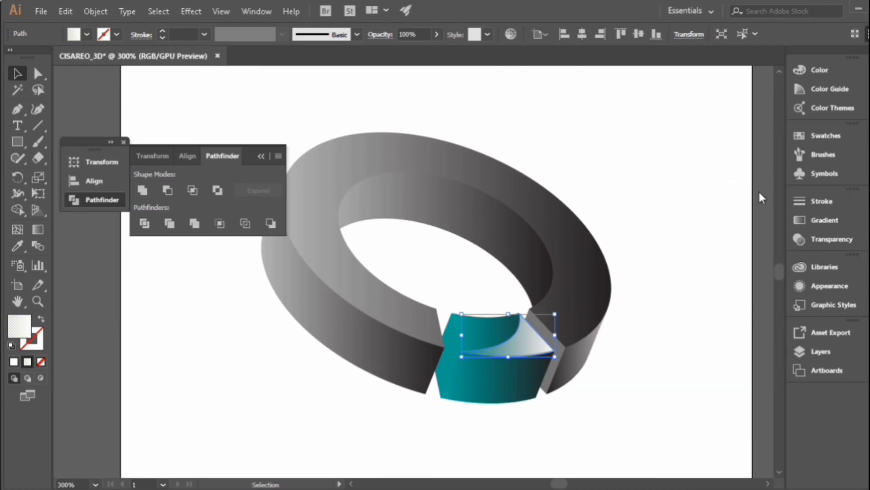
Slant the highlight's gradient upward to the right and extend it beyond the segment to soften the white, then deselect the piece
left_click(37, 230)
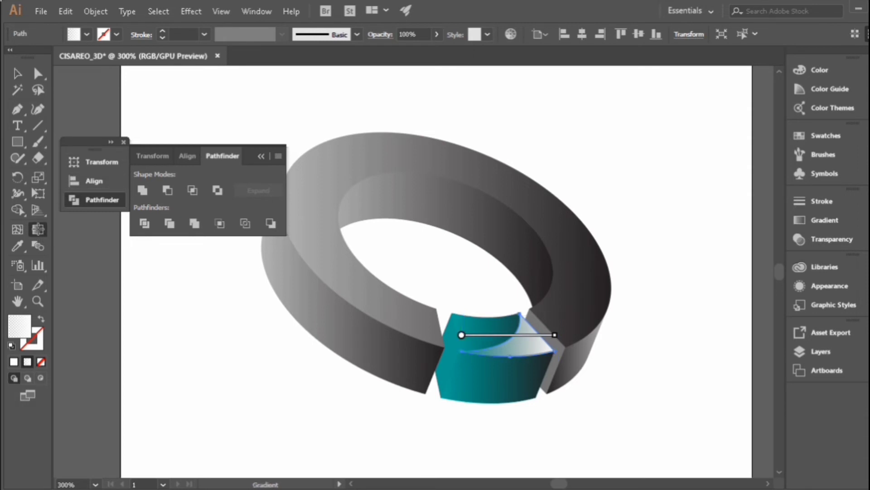
mouse_move(558, 334)
left_mouse_down()
mouse_move(554, 298)
mouse_move(648, 289)
mouse_move(605, 309)
left_mouse_up()
mouse_move(558, 327)
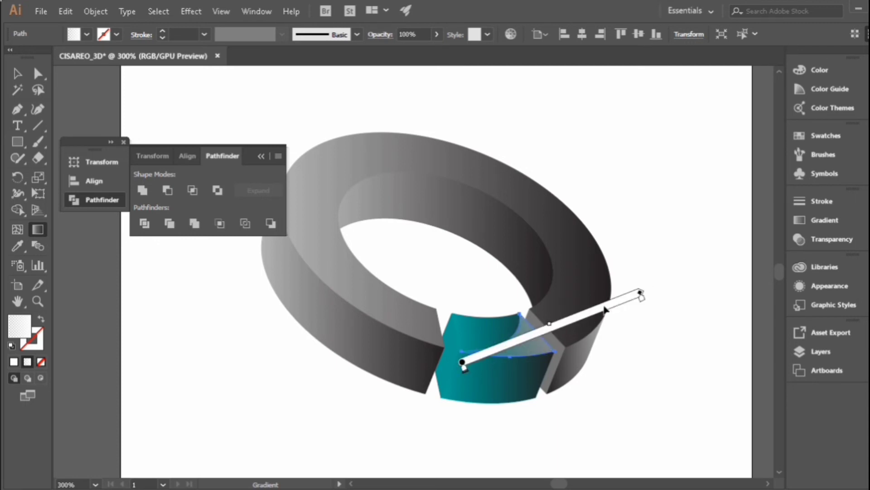
left_click(17, 74)
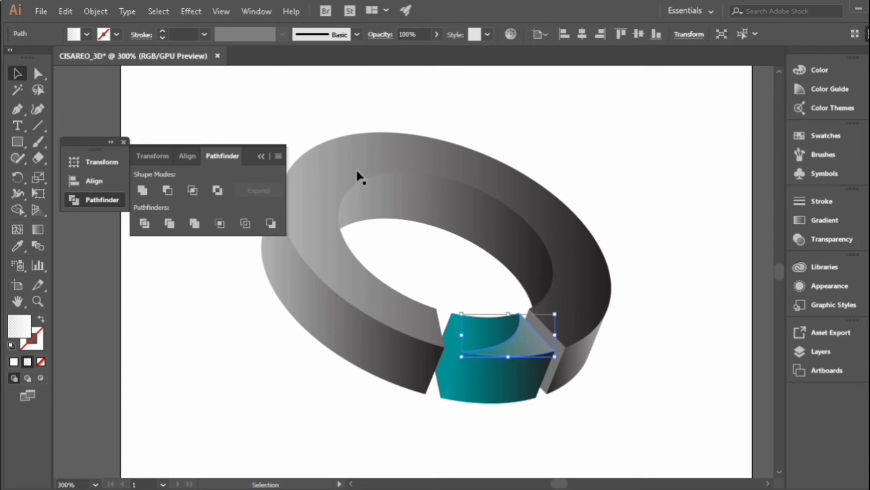
left_click(667, 297)
scroll(662, 309, "up", 1)
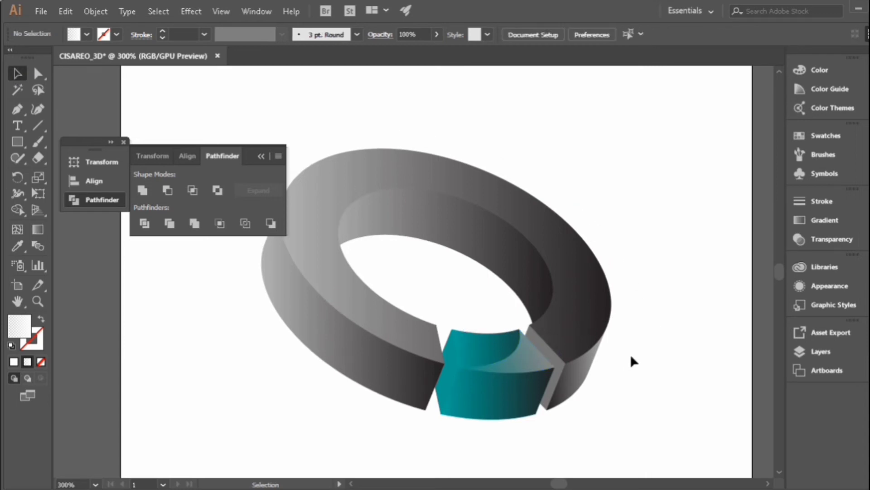
Start a pen path at the inner corner of the ring's left end and curve it across the top face to its outer edge
scroll(631, 354, "up", 2)
scroll(630, 353, "down", 2)
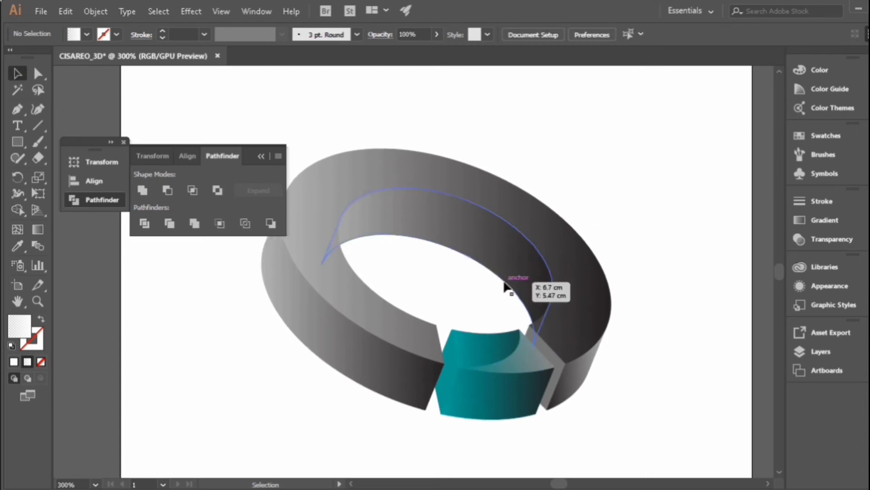
scroll(505, 287, "up", 2)
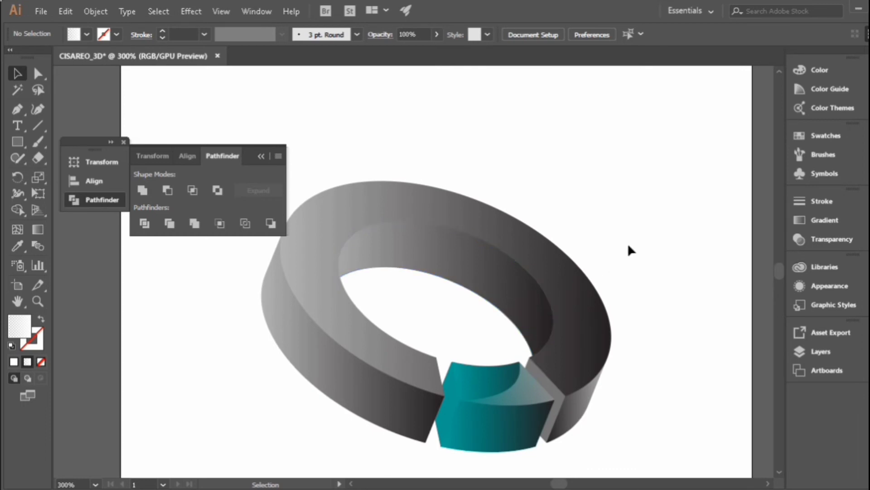
scroll(630, 250, "up", 1)
scroll(629, 249, "down", 1)
left_click(19, 110)
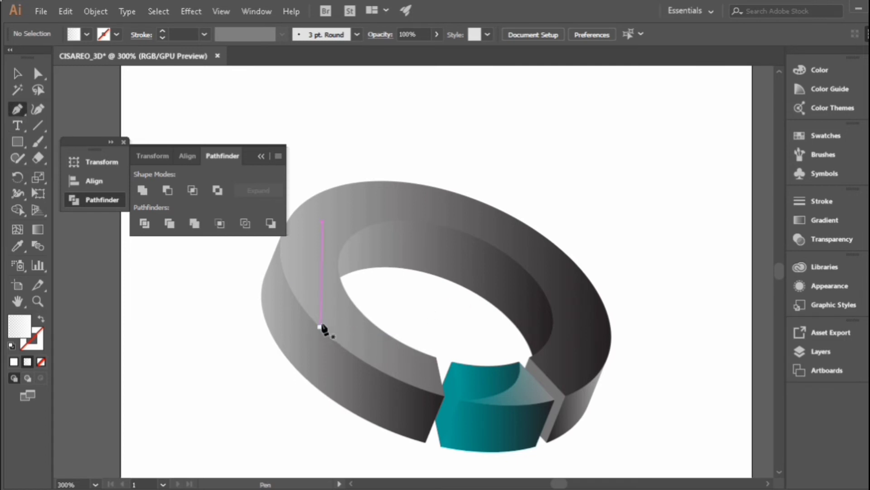
left_click(436, 361)
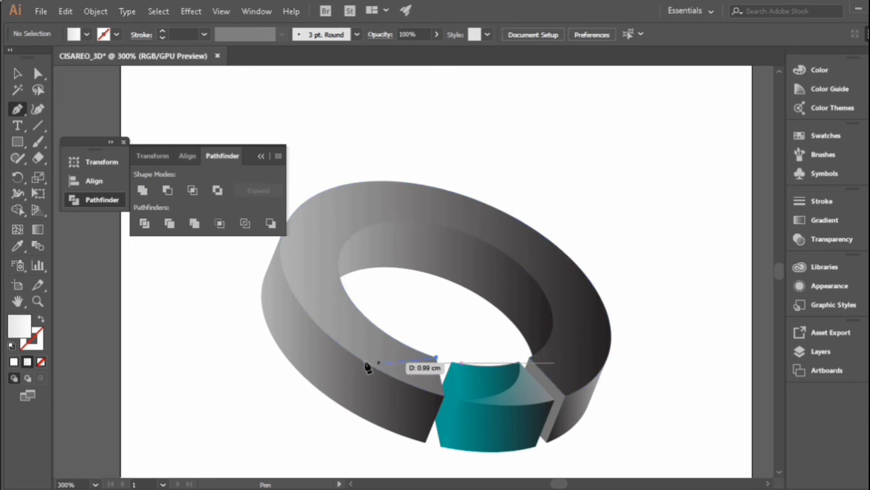
scroll(305, 319, "up", 1)
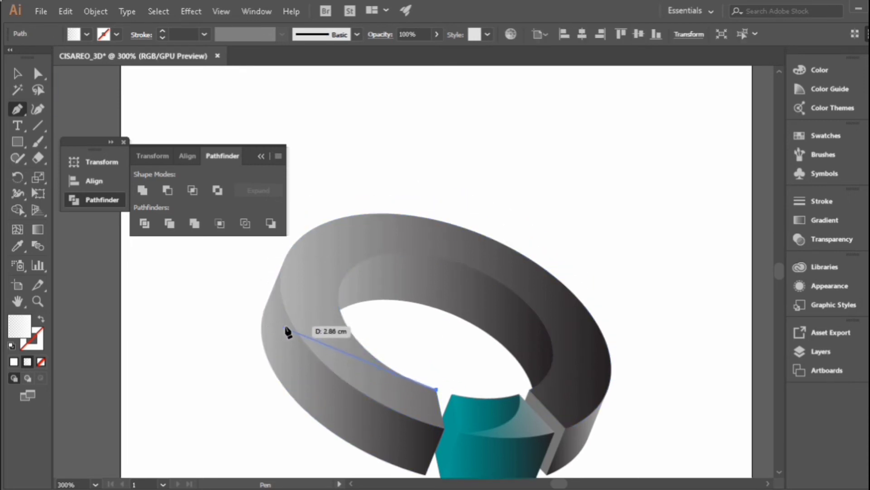
left_click_drag(296, 329, 197, 253)
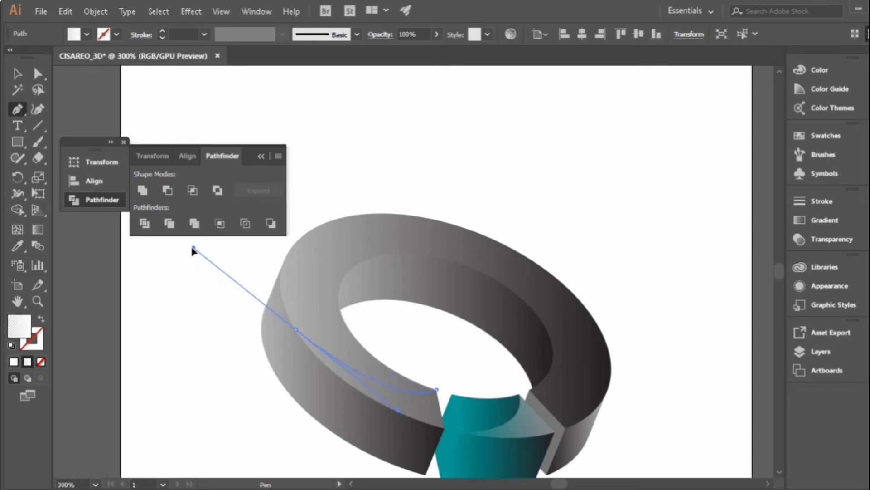
key("ctrl+z")
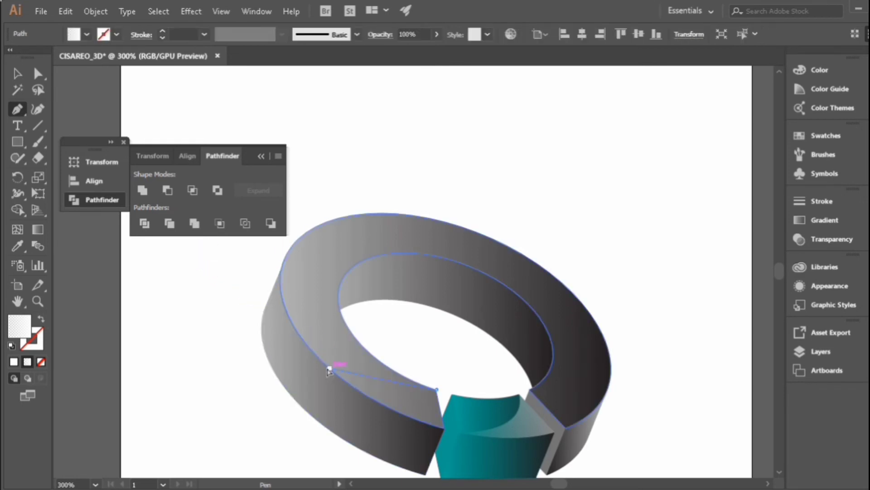
left_click_drag(332, 368, 240, 324)
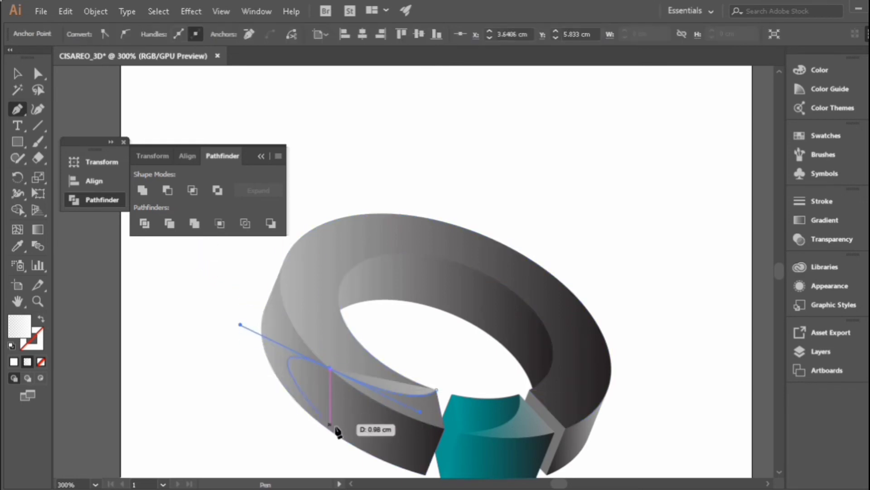
Close the path around the ring's left side wall, over the teal segment and back to the starting corner
left_click(341, 427)
left_click(462, 442)
left_click(481, 399)
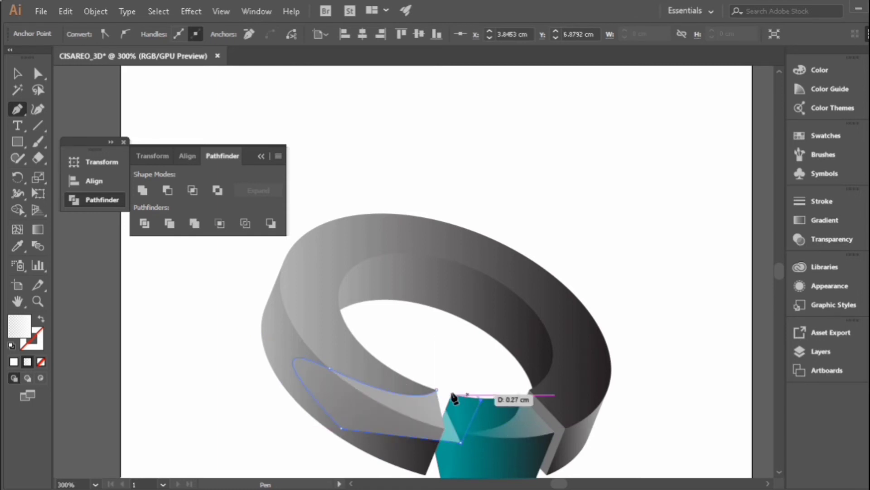
left_click(436, 389)
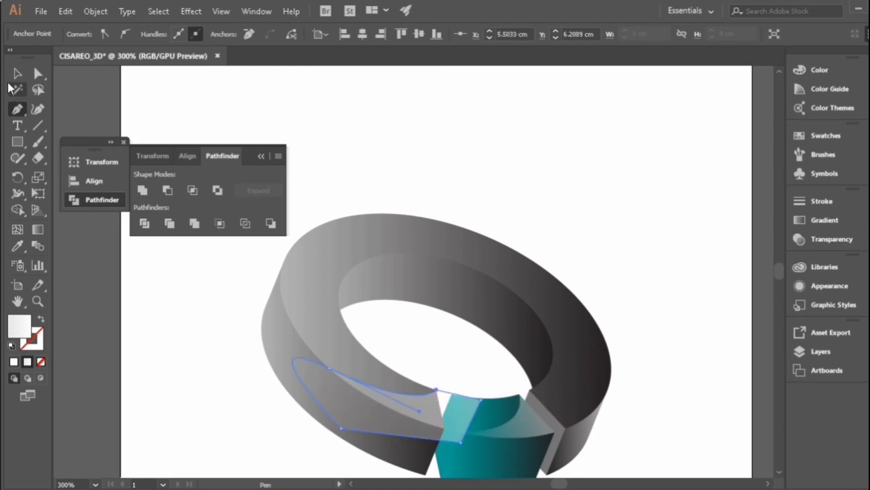
Trim the new highlight shape to the ring's top face by intersecting it with a copy of that face, then deselect it
left_click(17, 74)
left_click(310, 270)
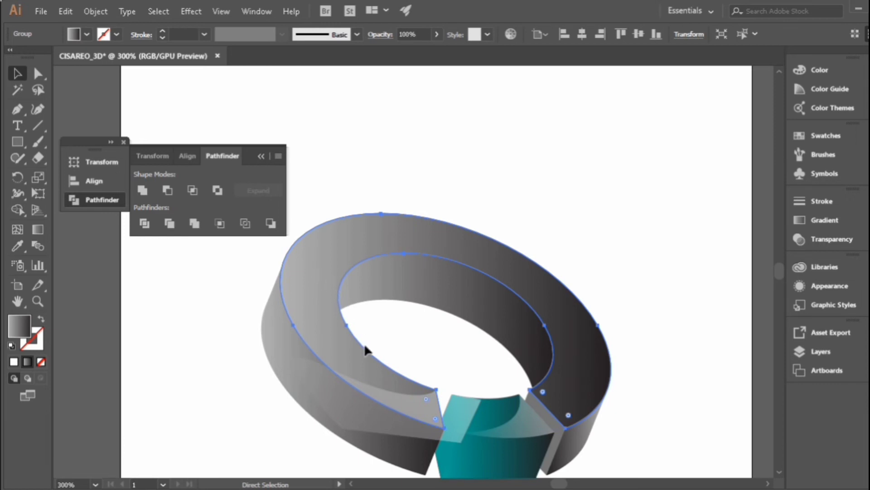
key("v")
left_click(379, 418, "shift")
left_click(198, 193)
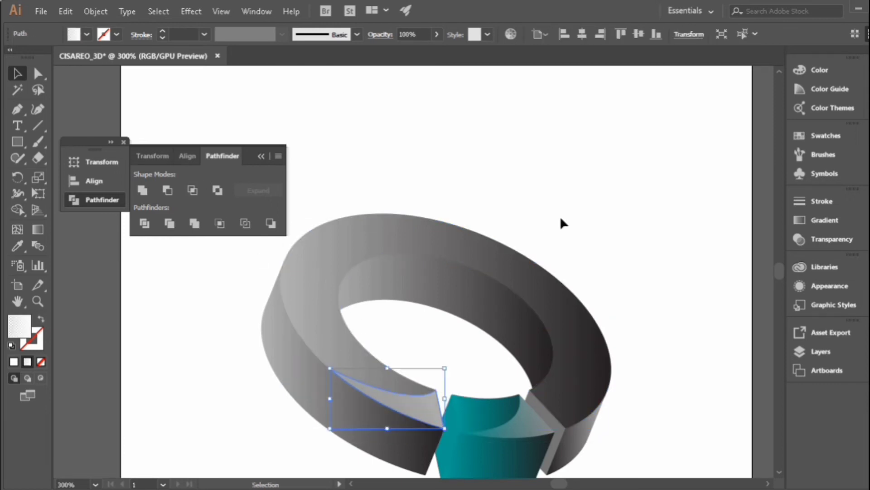
left_click(560, 218)
scroll(635, 305, "down", 1)
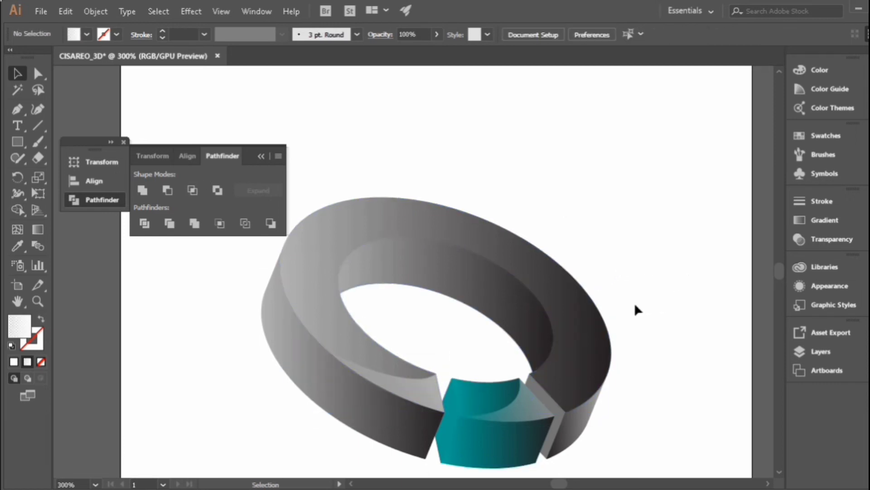
Draw a closed teal-gradient shape that curves just inside the ring's back outer edge and extends outside the ring
left_click(17, 109)
scroll(622, 305, "down", 1)
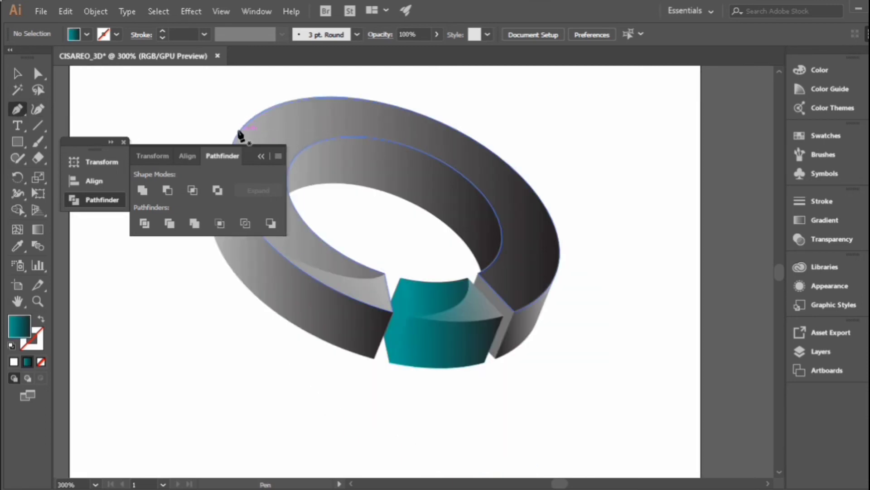
left_click(241, 131)
left_click_drag(536, 194, 708, 336)
left_click_drag(552, 122, 452, 80)
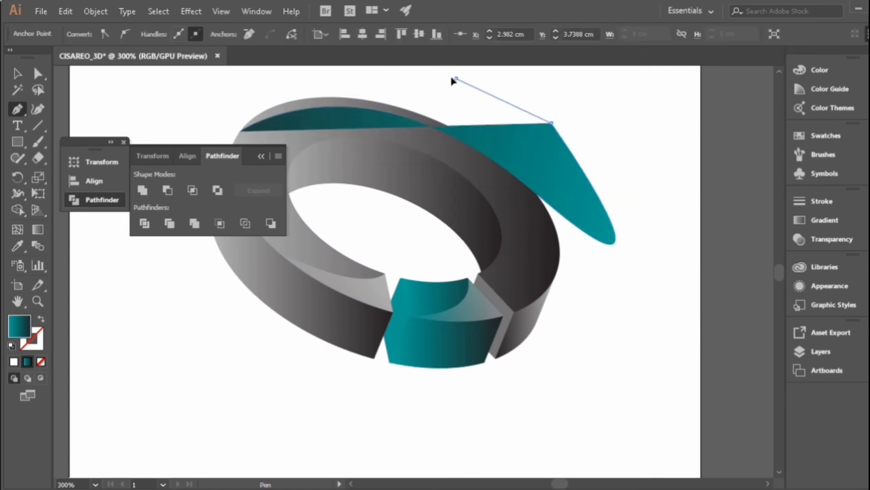
left_click(456, 78)
left_click(326, 82)
left_click(230, 101)
left_click(240, 130)
left_click(23, 74)
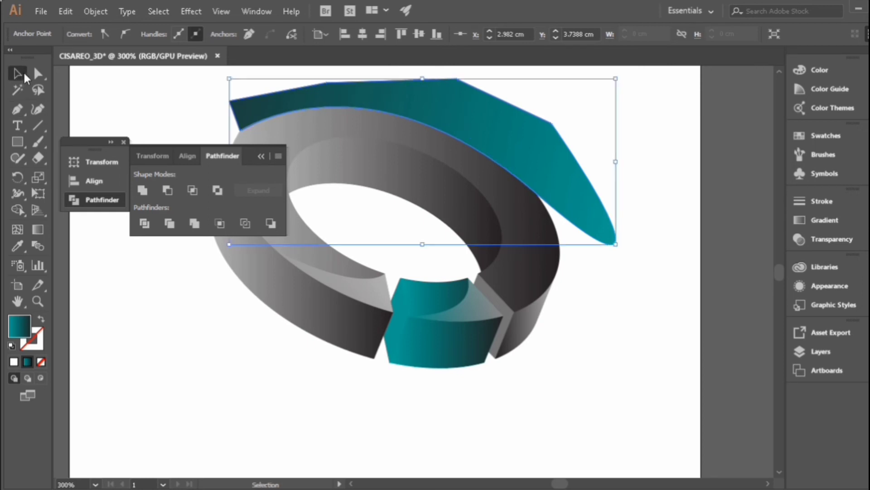
Intersect the teal shape with a copy of the ring's top face to leave a thin strip, then deselect it
left_click(334, 137)
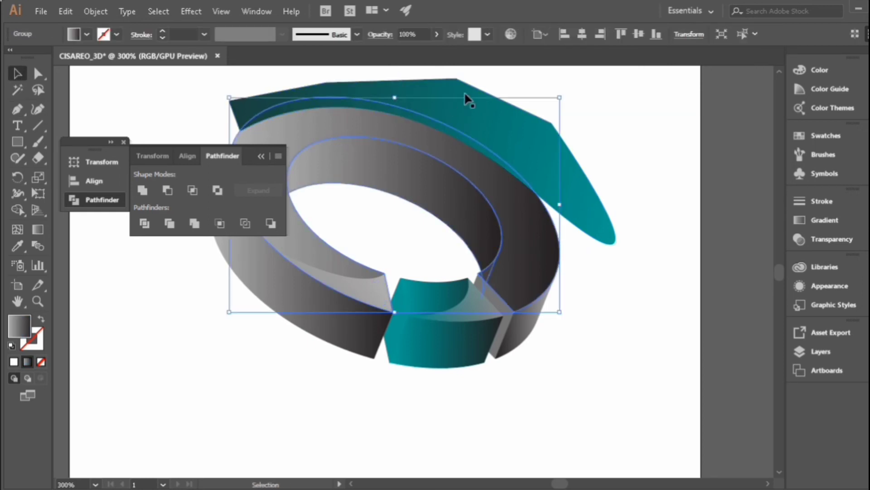
left_click(458, 125, "shift")
left_click(193, 190)
left_click(544, 146)
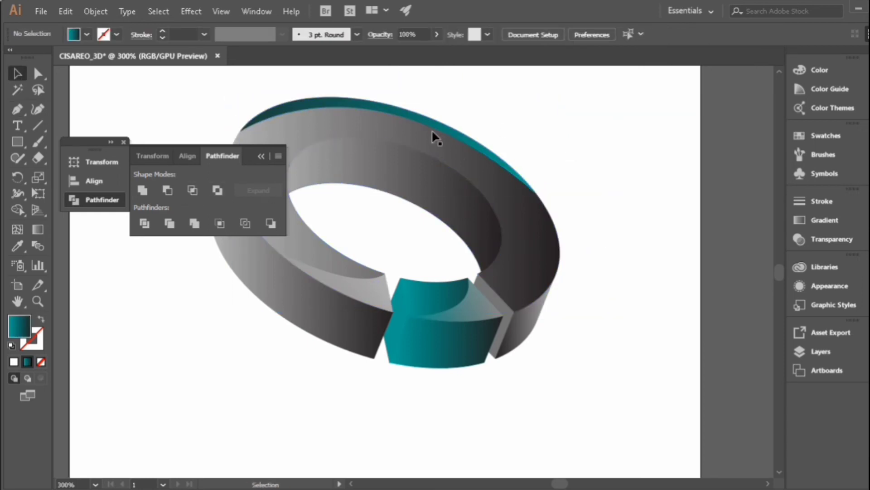
Reverse the teal strip's gradient so the dark stop comes first and the teal stop last, then close the settings and deselect
left_click(398, 112)
left_click(807, 219)
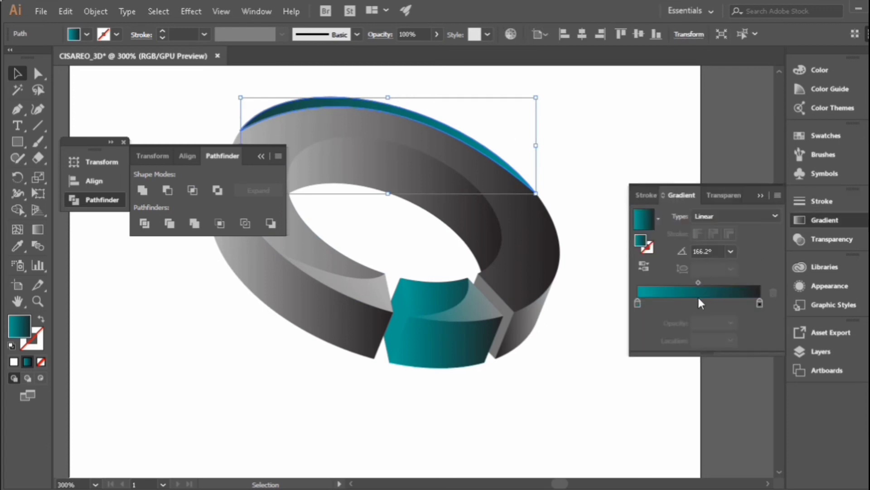
left_click_drag(760, 303, 723, 304)
mouse_move(637, 303)
left_mouse_down()
mouse_move(765, 303)
mouse_move(632, 306)
left_mouse_up()
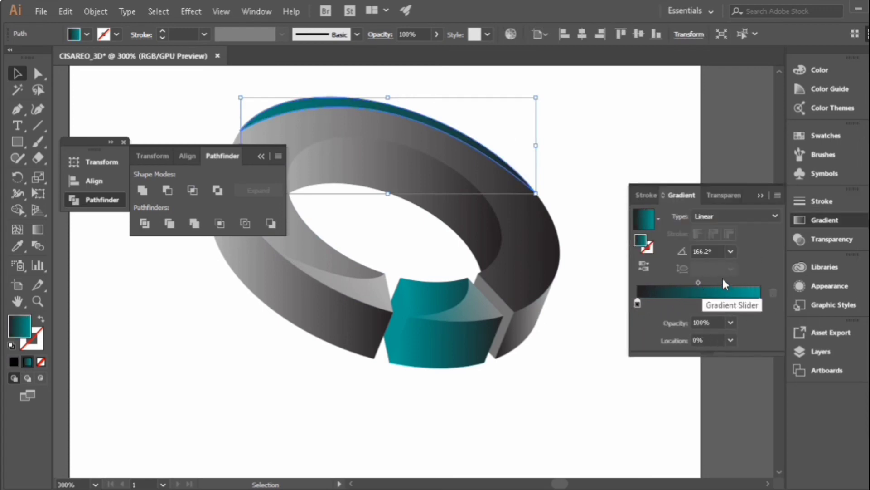
mouse_move(699, 282)
left_mouse_down()
mouse_move(709, 284)
mouse_move(683, 286)
mouse_move(696, 281)
left_mouse_up()
left_click(761, 195)
left_click(604, 159)
scroll(605, 159, "up", 1)
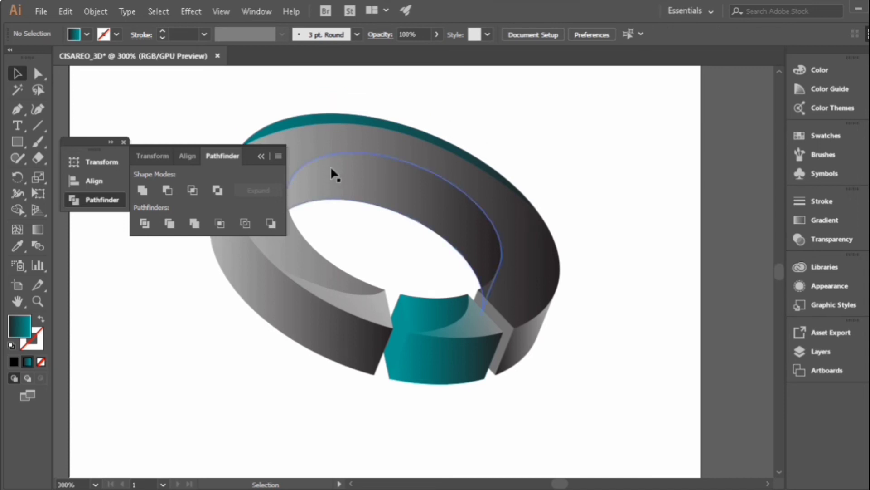
Start a path at the teal strip's left tip and curve it along the middle of the strip to its outer edge
scroll(345, 166, "down", 3)
scroll(404, 168, "up", 1)
left_click(13, 112)
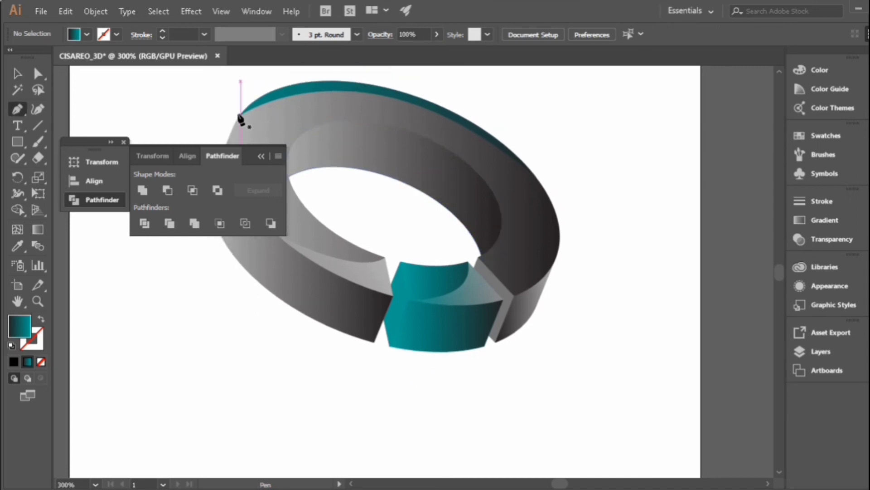
left_click(240, 116)
scroll(452, 127, "up", 1)
scroll(460, 136, "down", 1)
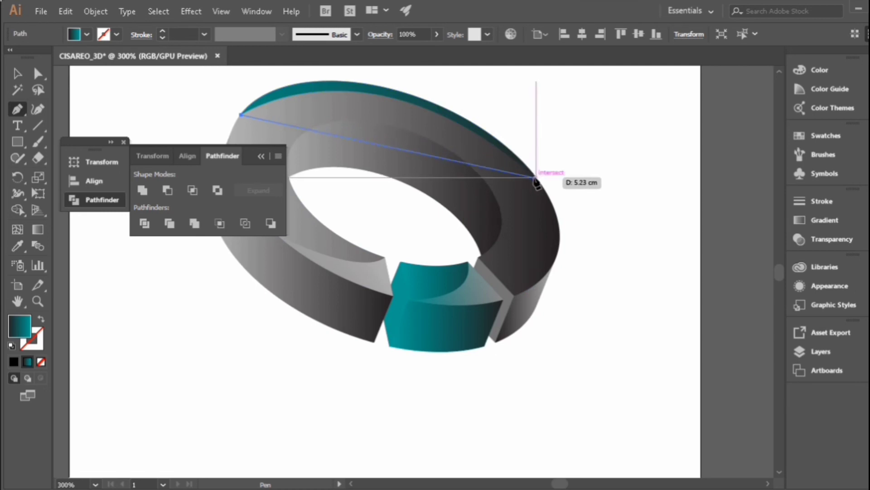
left_click_drag(537, 178, 700, 325)
key("ctrl+z")
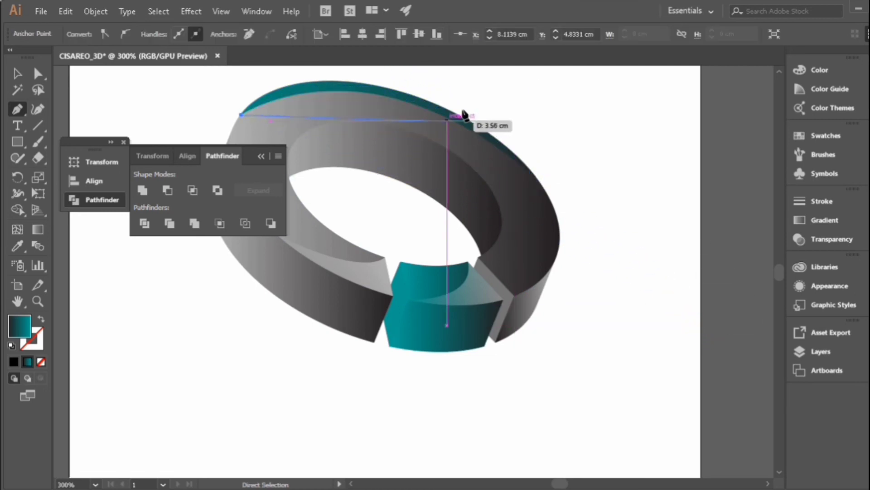
left_click_drag(458, 115, 593, 179)
Close the path above the ring's back and fill it with the translucent white gradient of the front segment's highlight
scroll(562, 134, "up", 2)
left_click(451, 88)
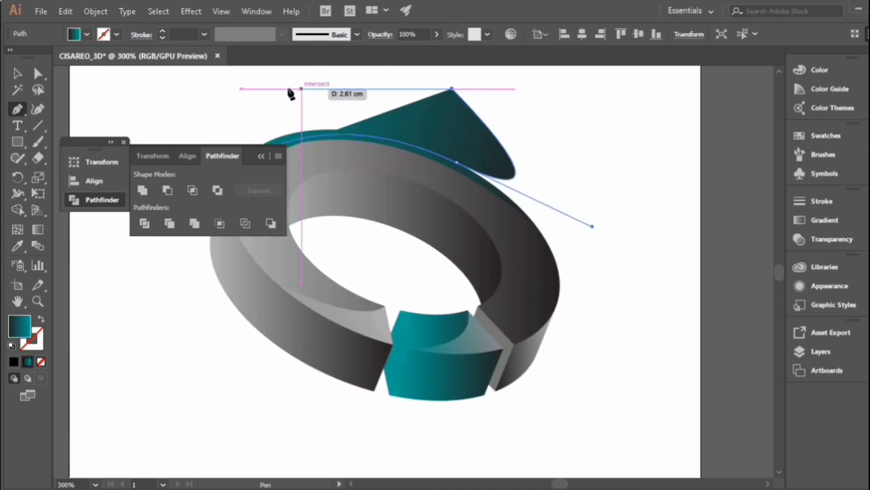
left_click(287, 88)
scroll(280, 90, "down", 2)
left_click(193, 97)
left_click(241, 115)
key("i")
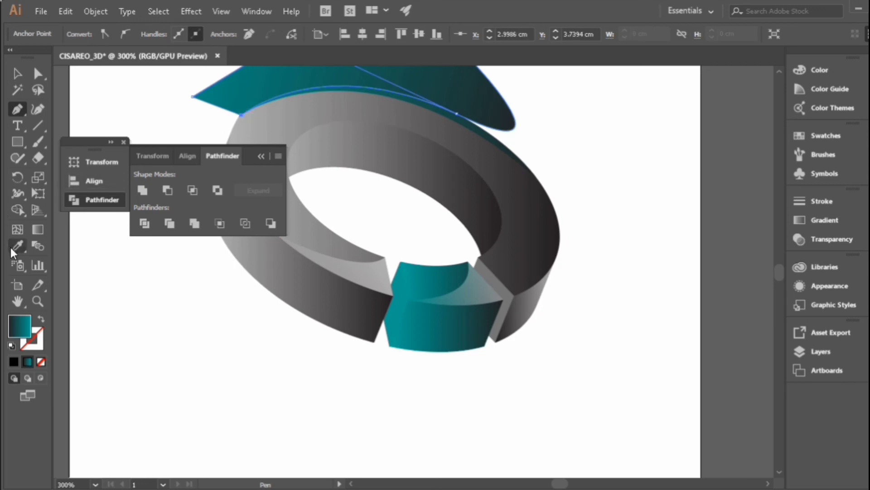
left_click(473, 284)
Trim the white highlight to the teal strip by intersecting it with a copy of the strip, then deselect it
left_click(18, 73)
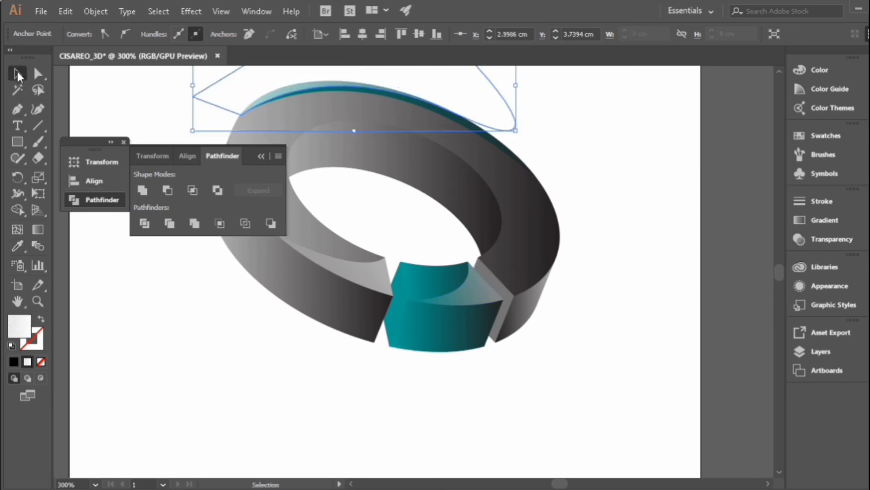
left_click(498, 145)
key("ctrl+c")
key("ctrl+f")
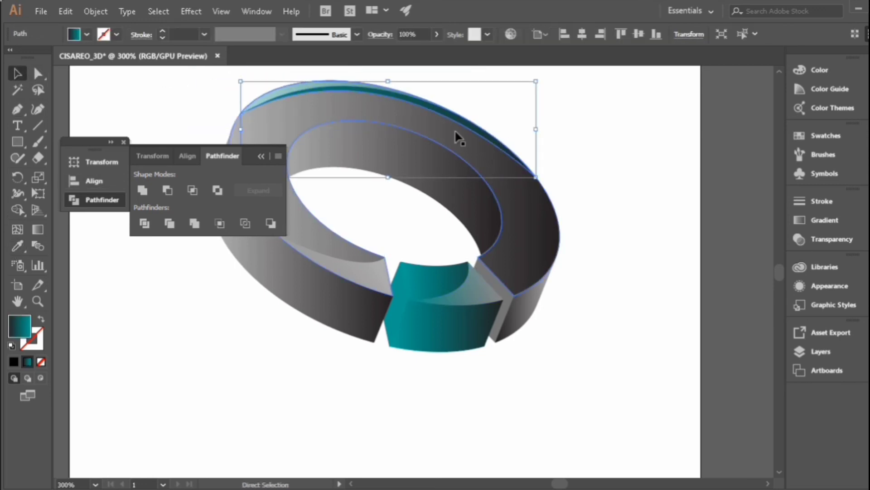
left_click(347, 73, "shift")
left_click(193, 190)
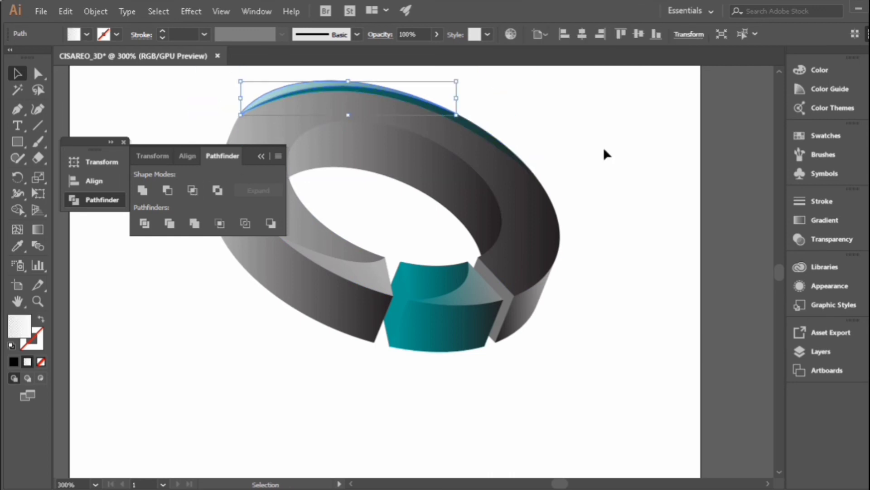
left_click(603, 147)
Shift the midpoint of the back highlight's white gradient to about 64%, then deselect it and close the gradient settings
left_click(350, 86)
left_click(825, 220)
left_click(724, 303)
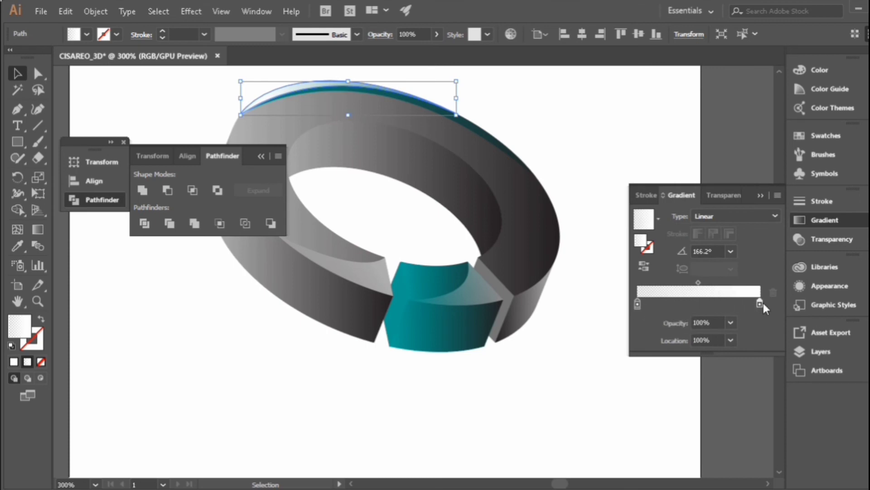
left_click_drag(699, 282, 716, 283)
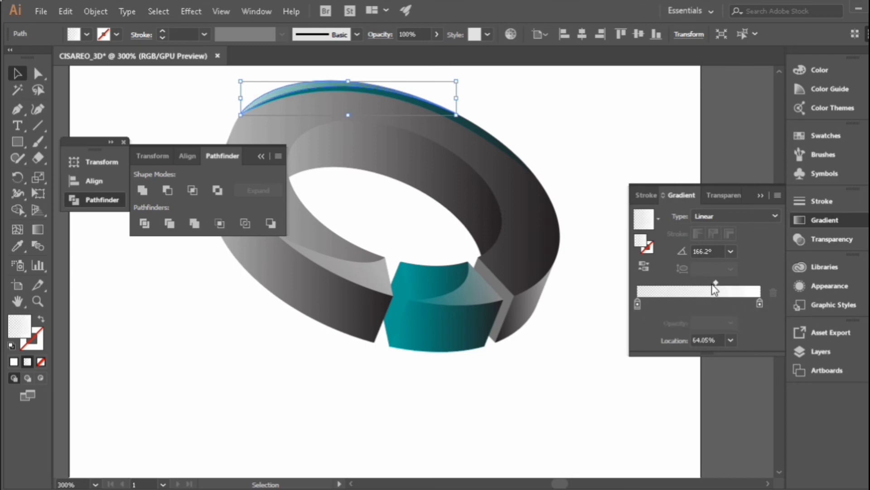
left_click(507, 107)
left_click(760, 195)
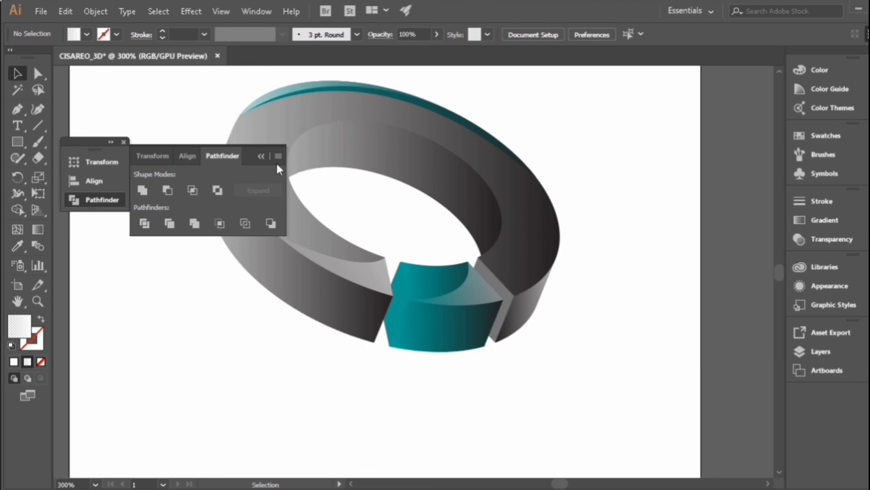
Collapse the Pathfinder settings and fill the flat gray end face beside the teal segment with the ring's gray gradient
left_click(261, 156)
left_click(365, 169)
left_click(594, 195)
left_click(505, 295)
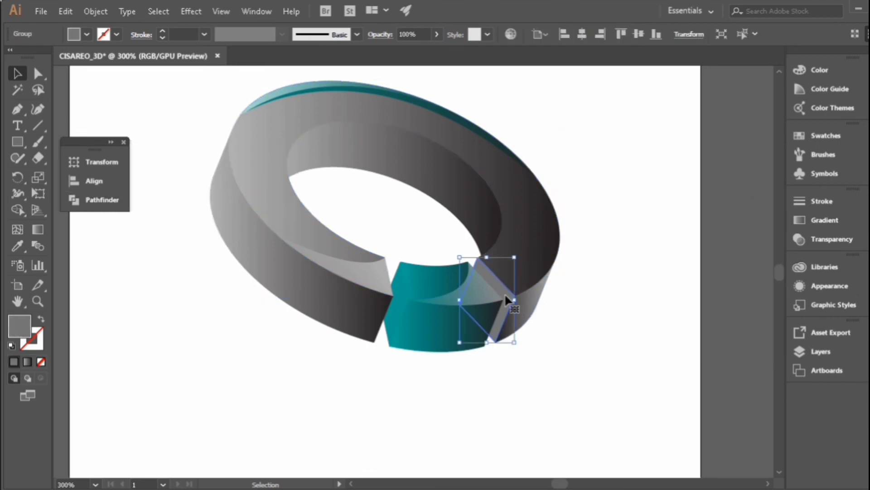
left_click(15, 247)
left_click(532, 241)
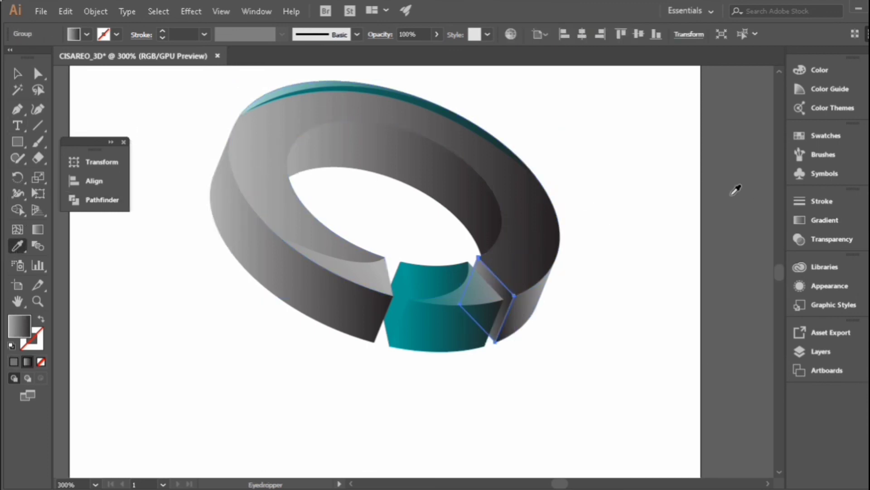
Remove the light gray stop from the end face's gradient so only the dark stops remain, then close the gradient settings and deselect it
left_click(826, 220)
left_click(752, 300)
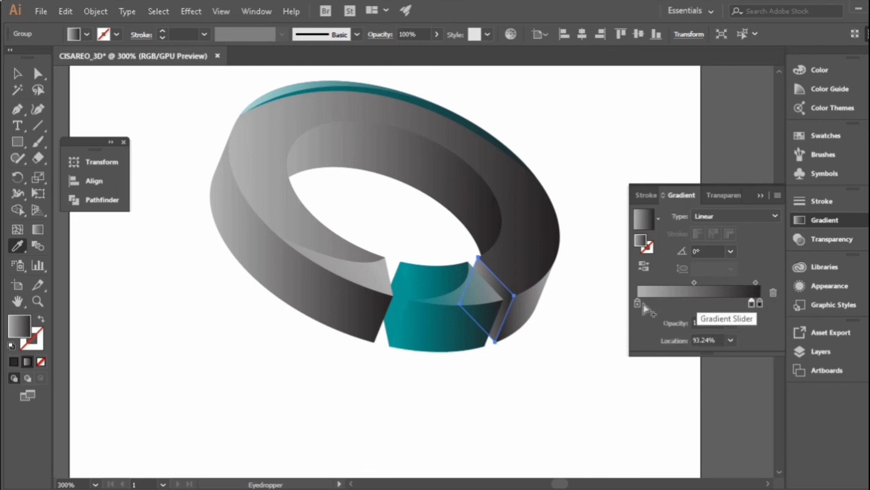
left_click(638, 302)
left_click(773, 292)
left_click(17, 73)
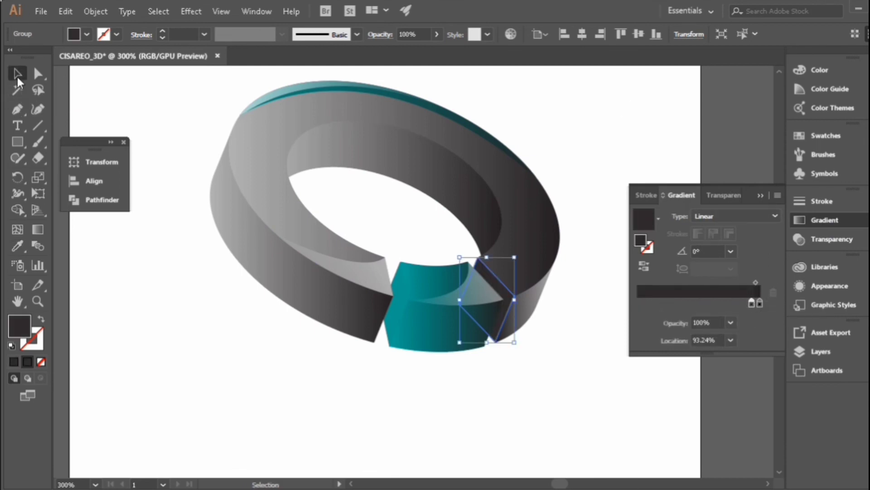
left_click(761, 196)
left_click(637, 210)
scroll(638, 209, "up", 1)
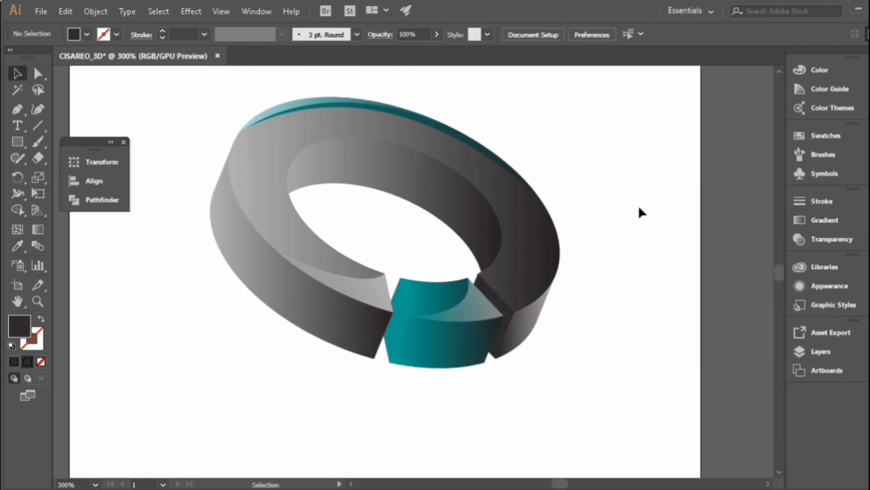
Draw a closed curved shape with the Pen tool over the upper end of the ring's light outer side, extending past its edge
key("p")
left_click(198, 250)
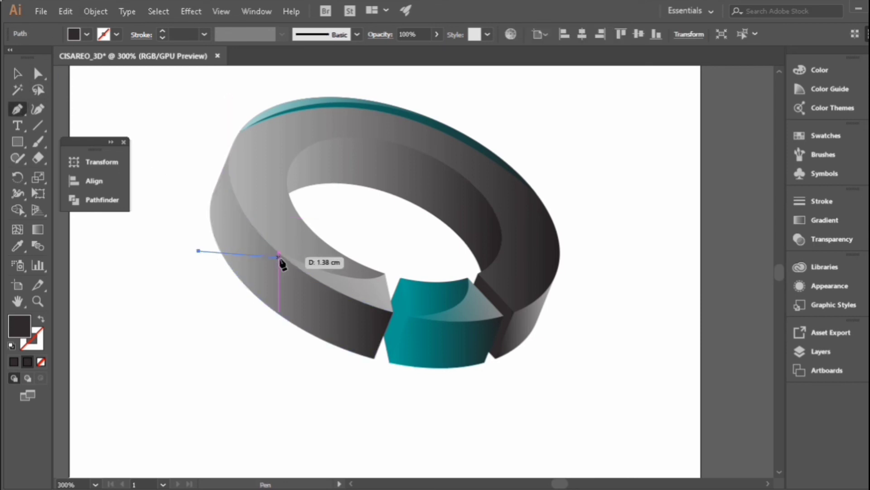
left_click_drag(270, 237, 326, 263)
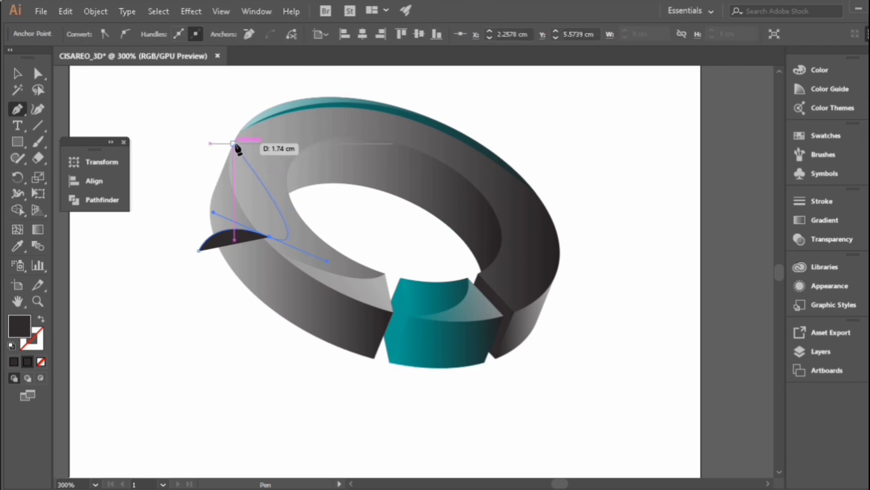
left_click_drag(198, 123, 172, 165)
left_click(173, 165)
left_click(198, 250)
key("v")
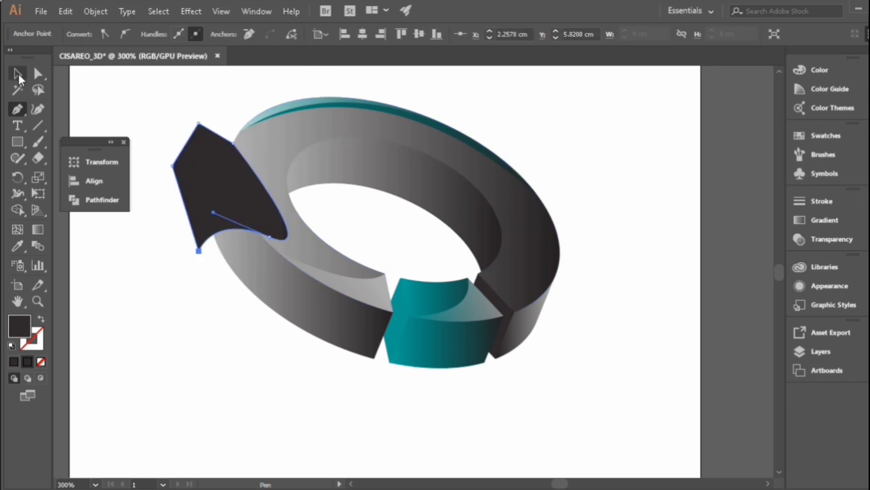
Fill the new shape with the translucent white gradient sampled from the teal segment's highlight
left_click(17, 247)
left_click(410, 245)
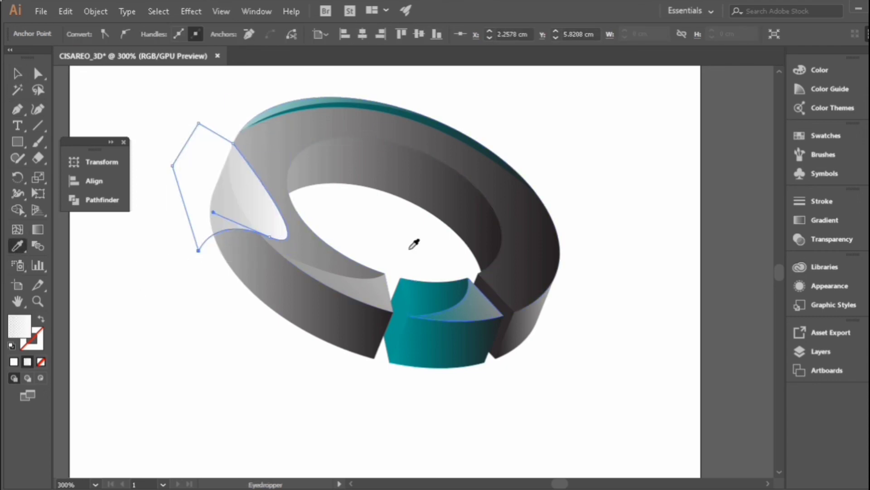
key("v")
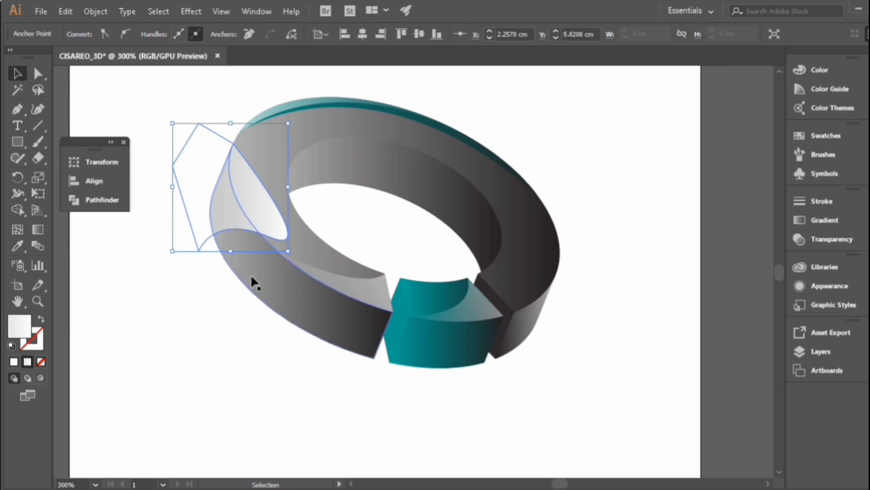
Duplicate the ring's outer gray side face in place for trimming the highlight, then deselect and collapse the Pathfinder settings
left_click(272, 273, "shift")
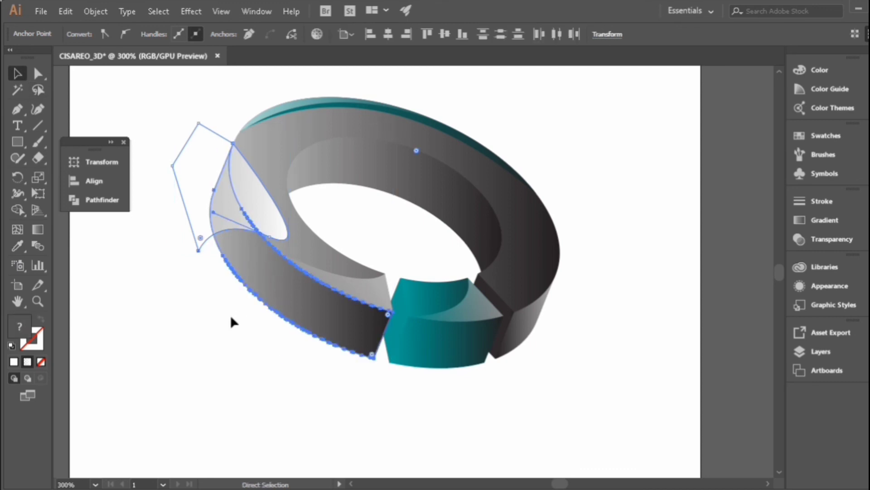
left_click(232, 317, "ctrl")
left_click(277, 281)
key("a")
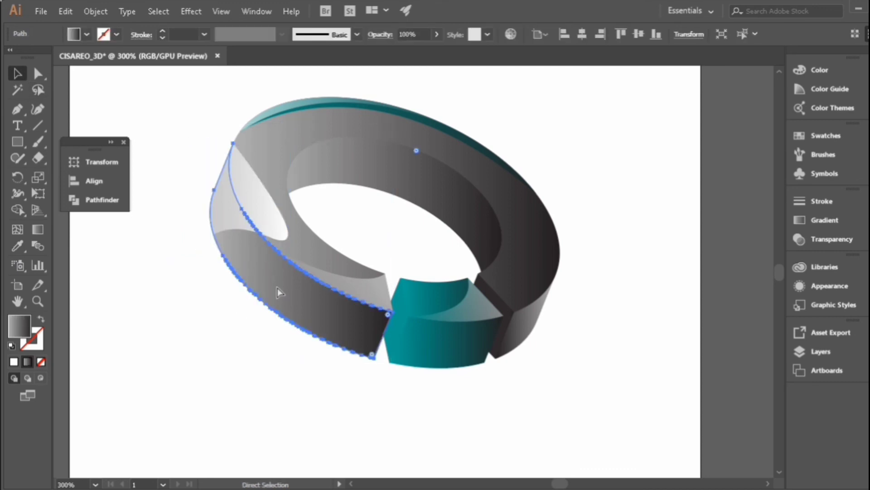
key("v")
left_click(73, 200)
left_click(221, 273)
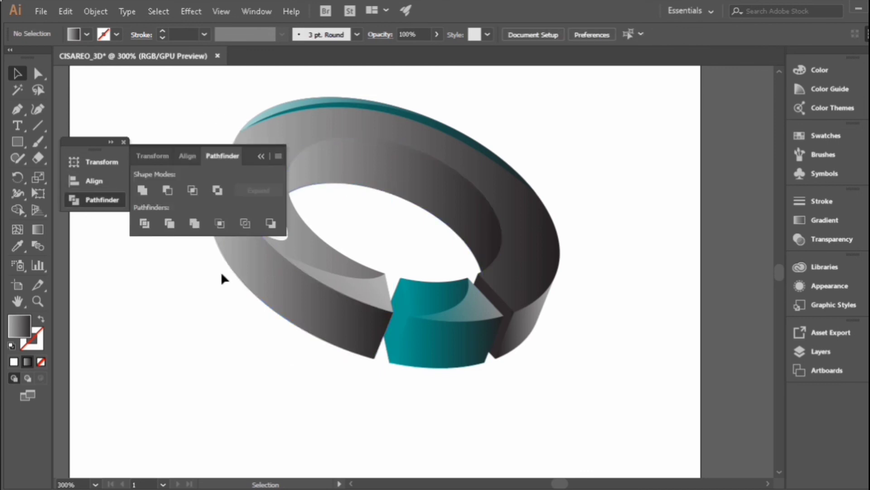
left_click(261, 157)
Trim the white highlight to the ring's outer side by intersecting it with the face's copy, then deselect it and close the floating panel group
left_click(227, 204)
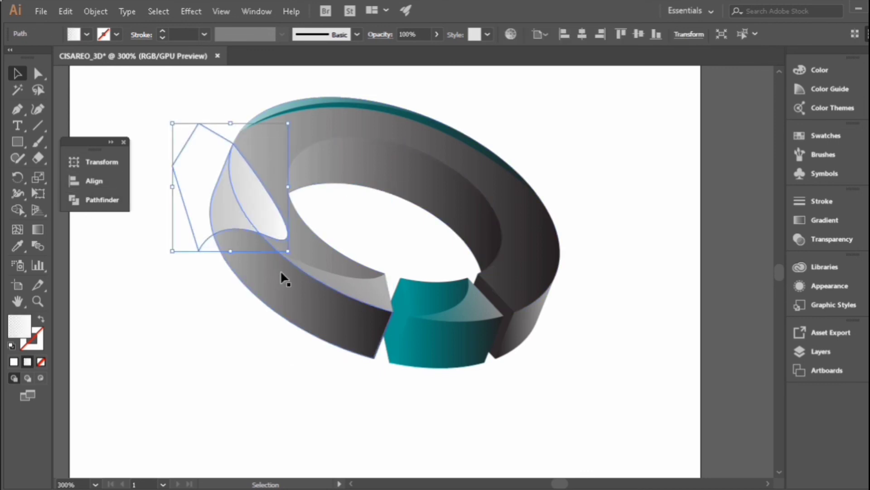
left_click(281, 270, "shift")
left_click(101, 200)
left_click(193, 190)
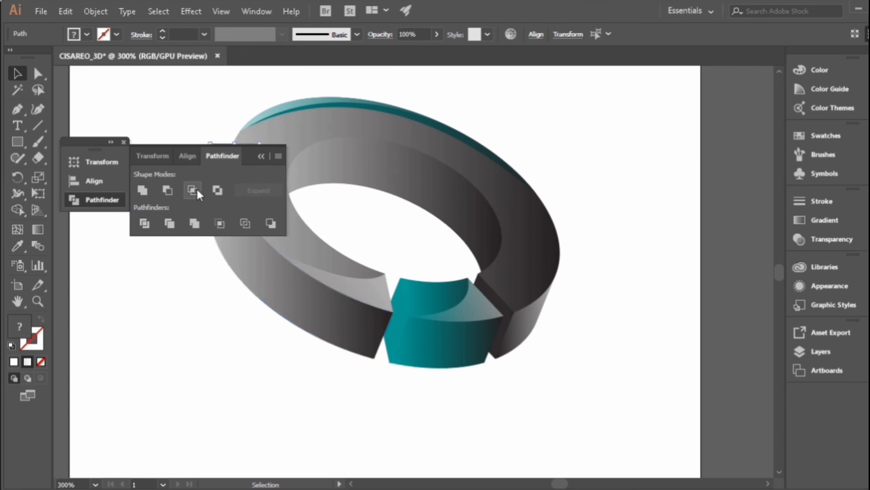
left_click(261, 157)
left_click(180, 218)
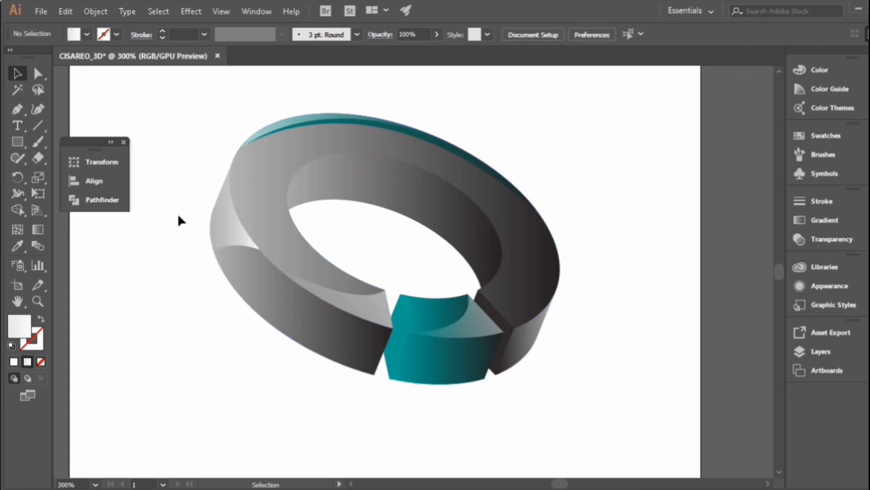
left_click(123, 141)
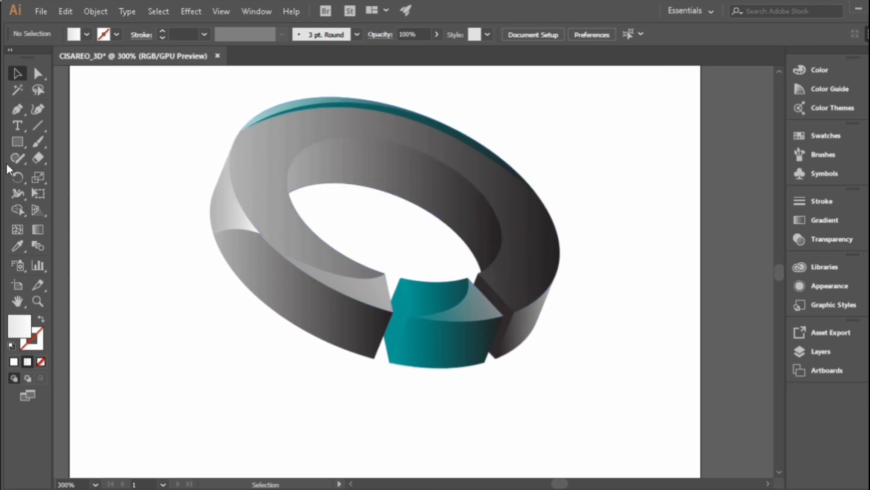
Add the text "By : CISAREO" below the ring
left_click(18, 124)
left_click(199, 408)
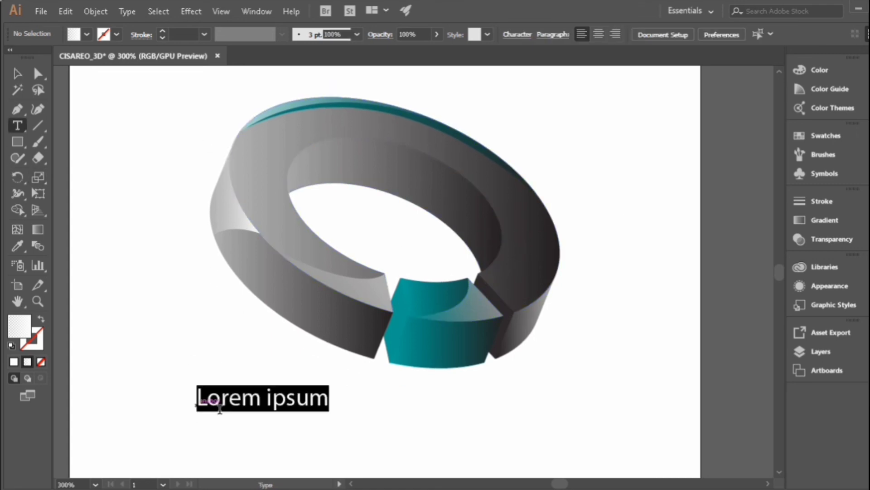
type("b")
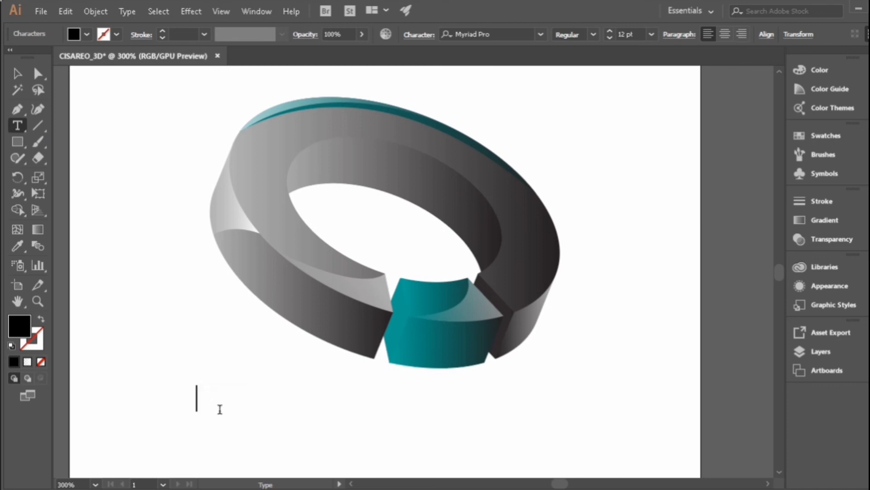
type("By : C")
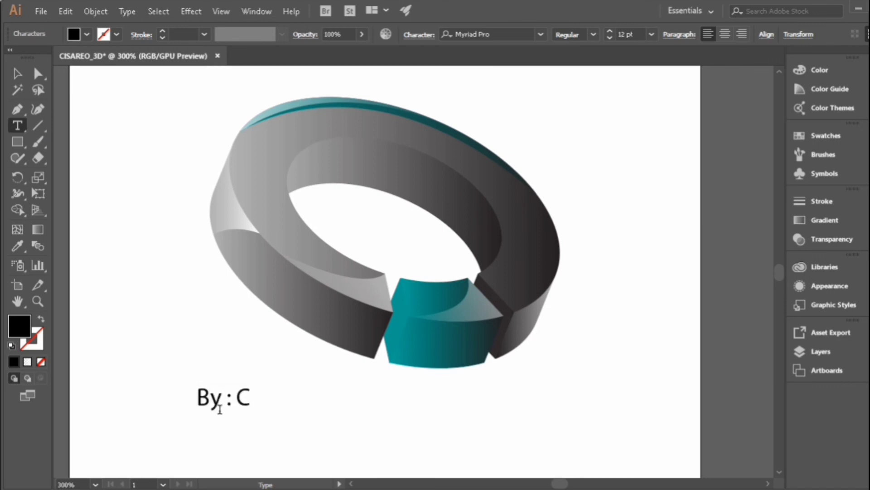
type("ISAREO")
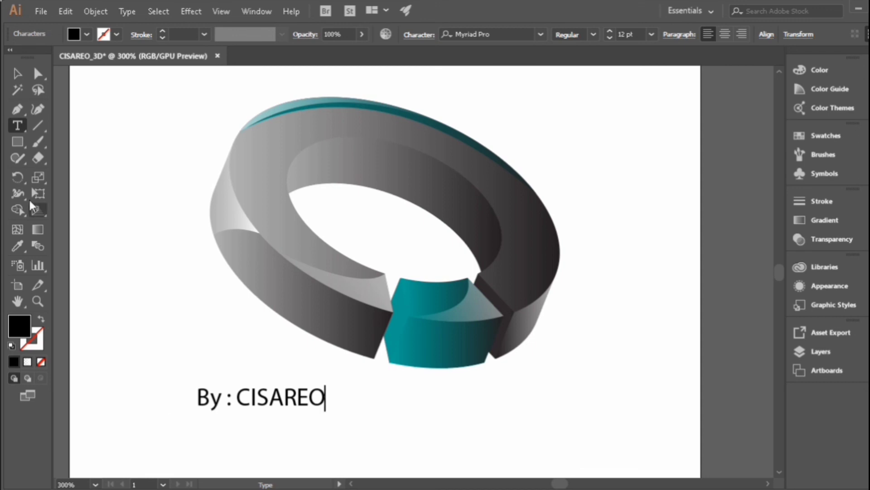
Center the credit text horizontally on the artboard and move it slightly further below the ring, then deselect it
left_click(17, 74)
left_click(794, 34)
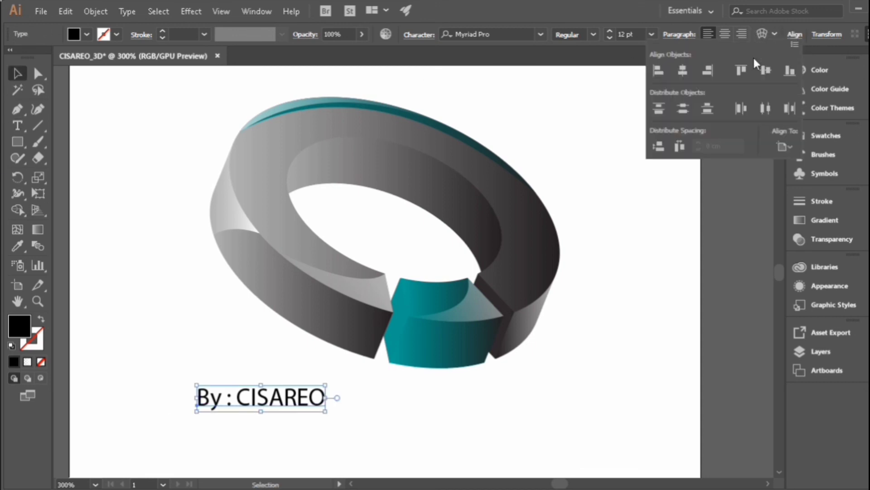
left_click(683, 70)
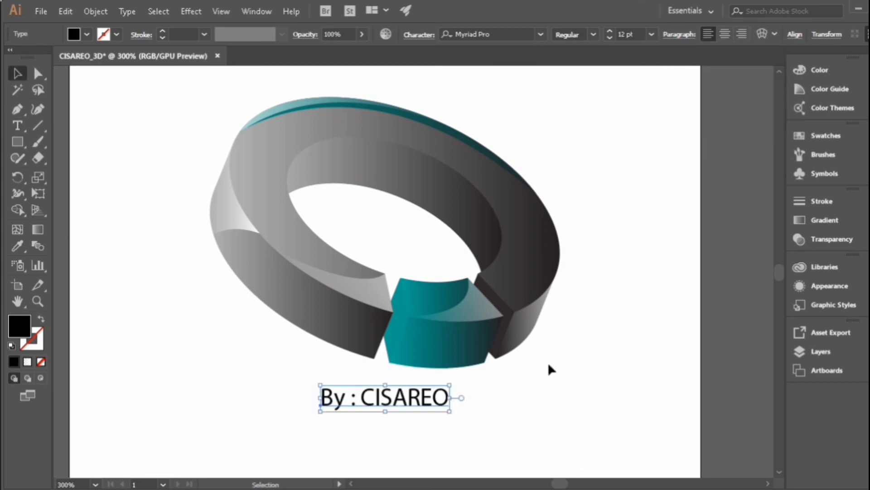
key("shift+Down")
left_click(569, 377)
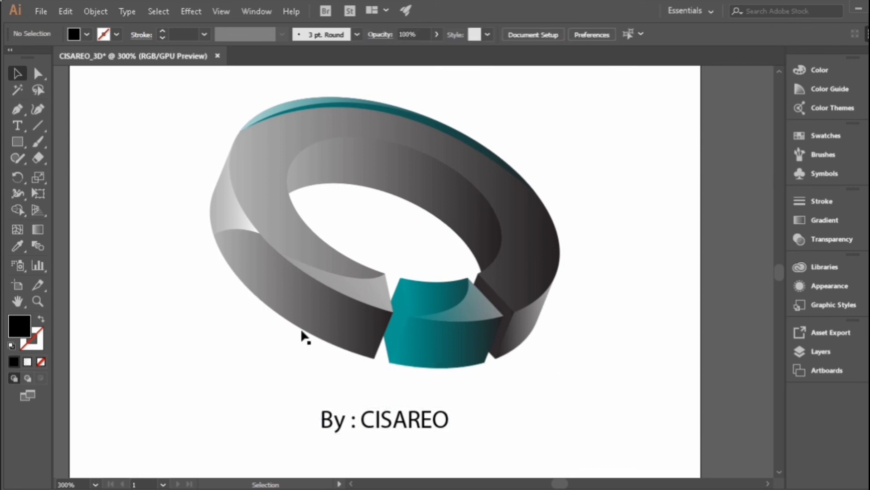
scroll(305, 150, "up", 1)
scroll(167, 170, "down", 1)
scroll(165, 171, "down", 2)
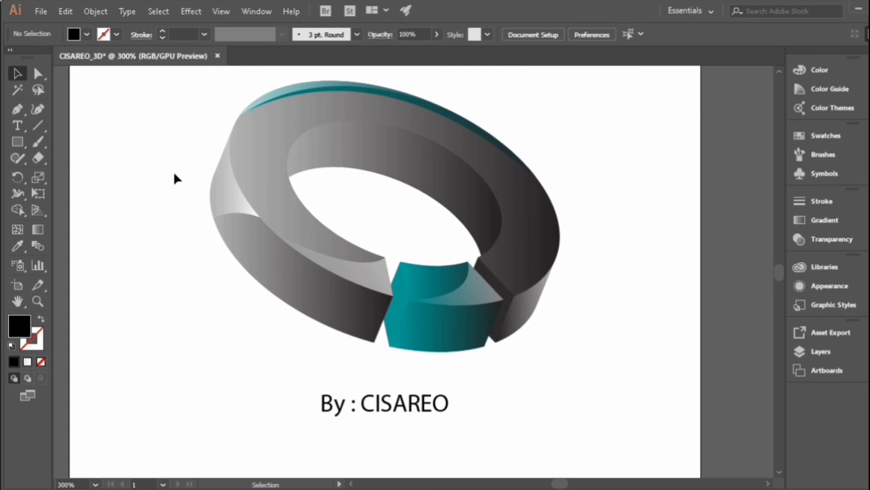
scroll(175, 175, "up", 2)
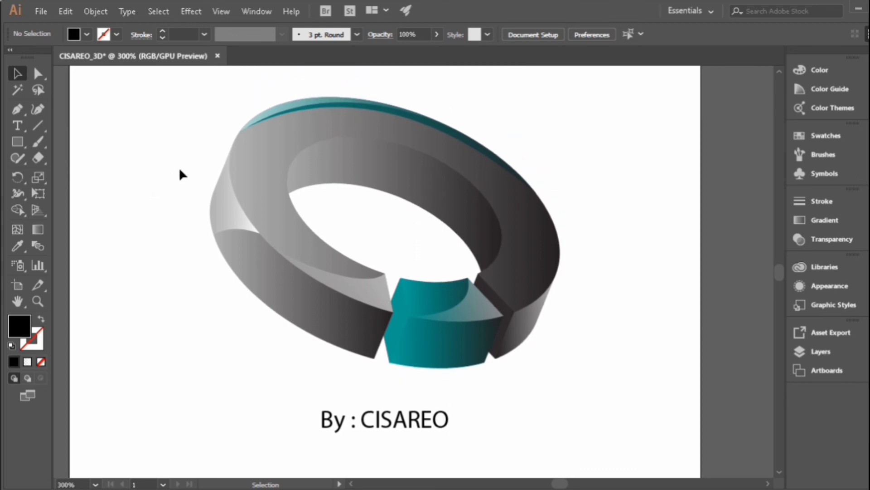
scroll(181, 170, "up", 3)
scroll(181, 152, "down", 3)
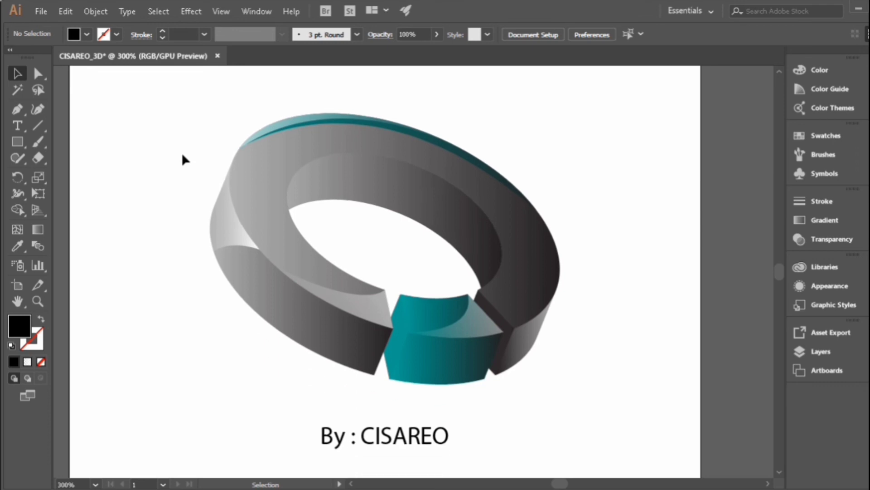
scroll(156, 168, "up", 1)
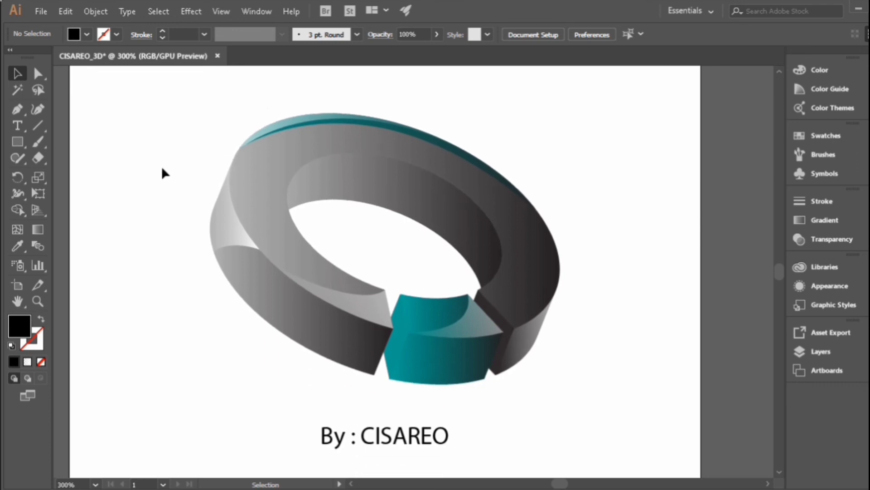